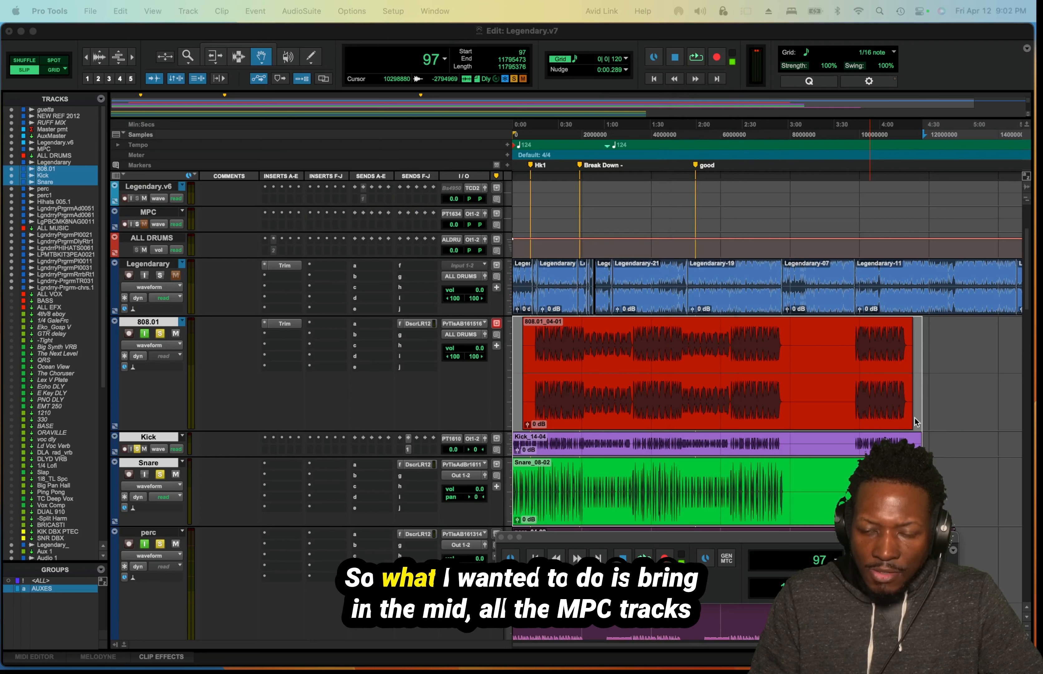
Look through the session's drum, percussion and music tracks, and clear the clip selection on the 808.01, Kick and Snare tracks.
scroll(789, 395, down, 6)
scroll(693, 383, up, 3)
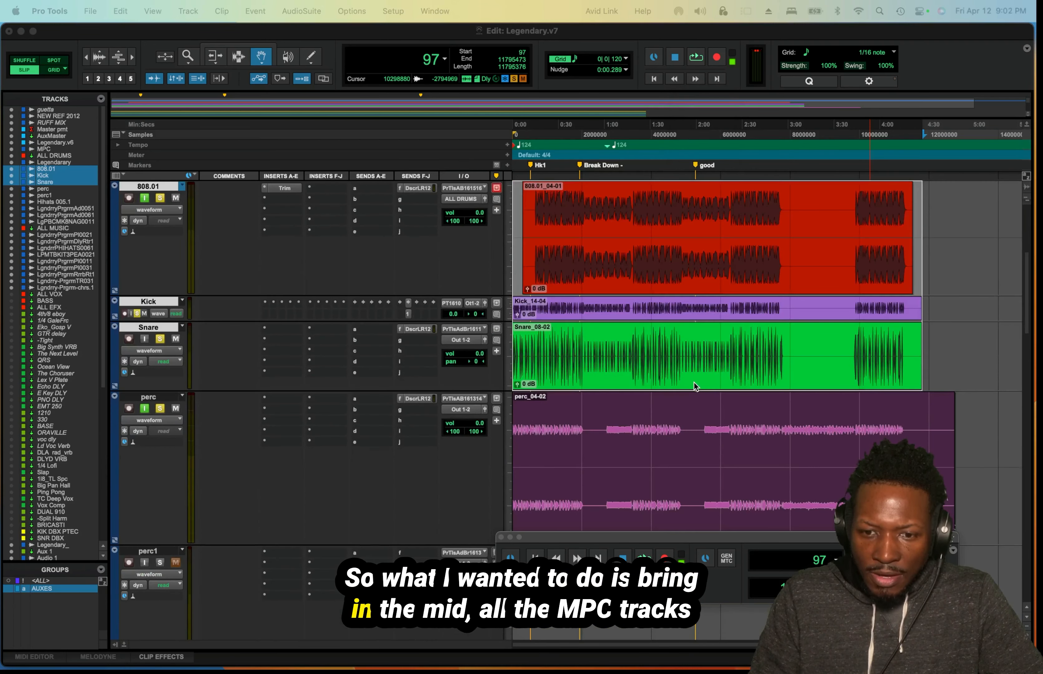
scroll(693, 382, up, 2)
scroll(693, 382, down, 2)
scroll(693, 382, up, 2)
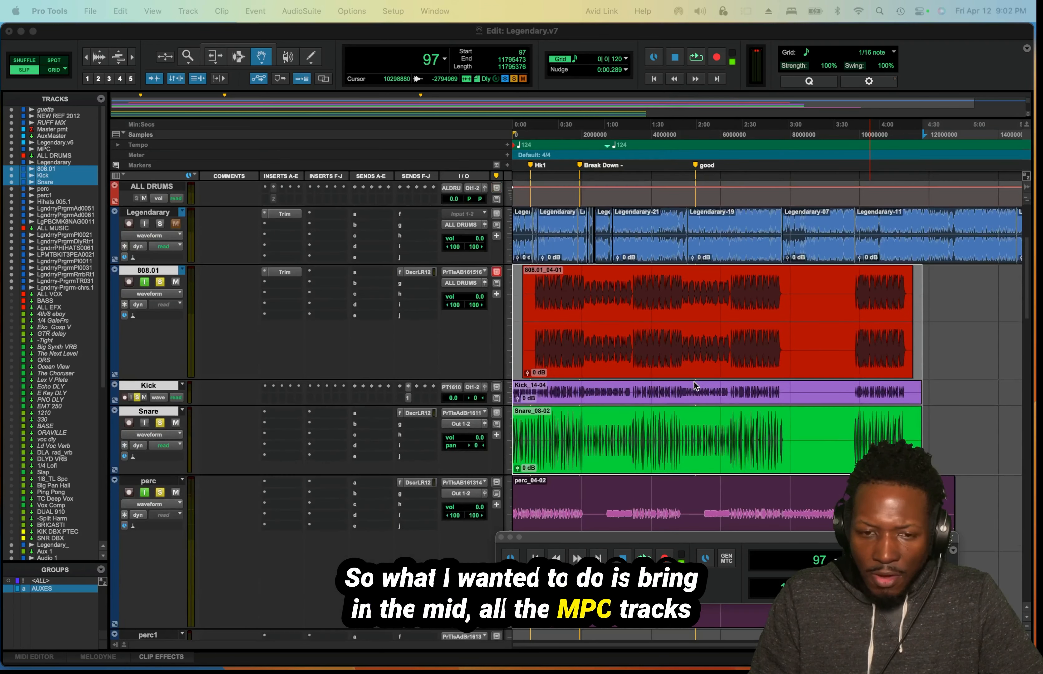
scroll(693, 381, up, 2)
scroll(693, 381, down, 2)
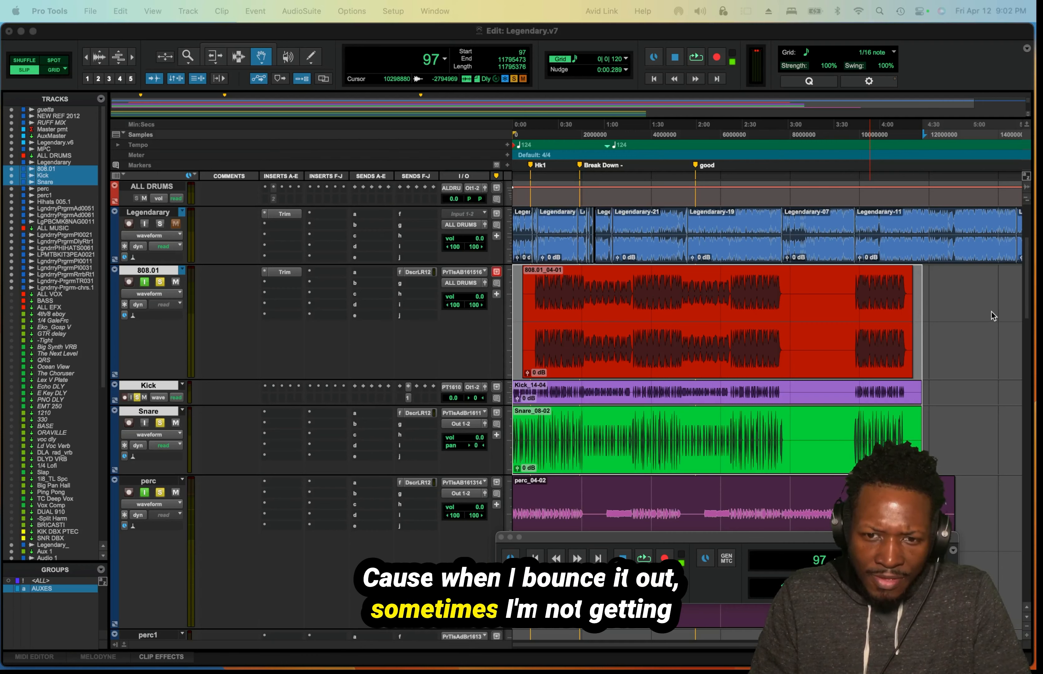
scroll(826, 406, down, 8)
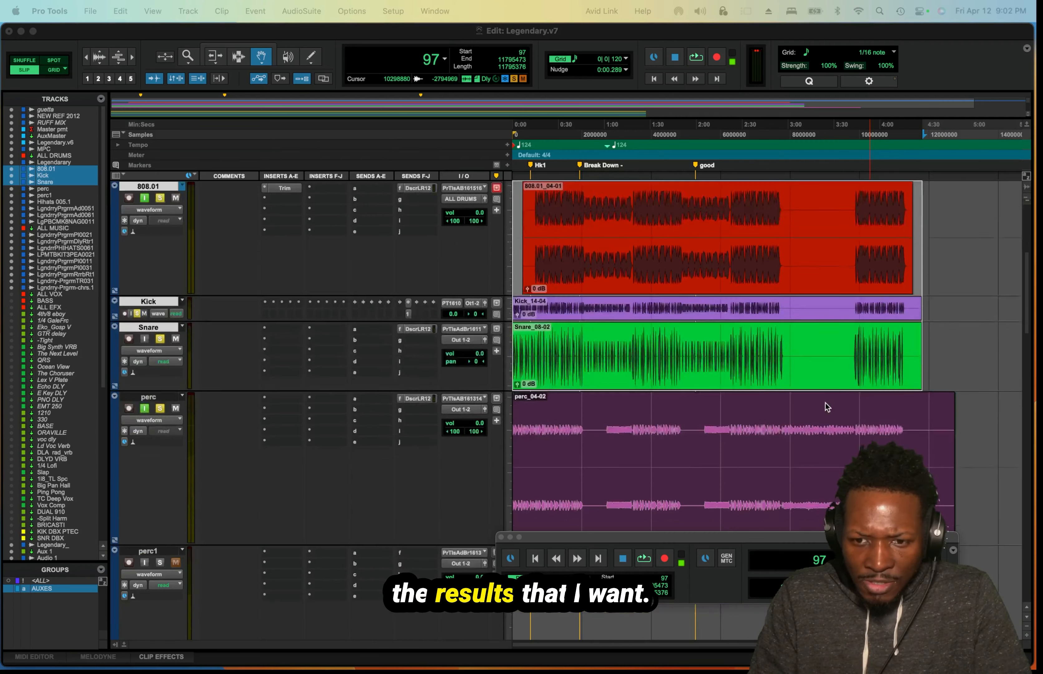
scroll(766, 401, down, 10)
scroll(729, 398, up, 14)
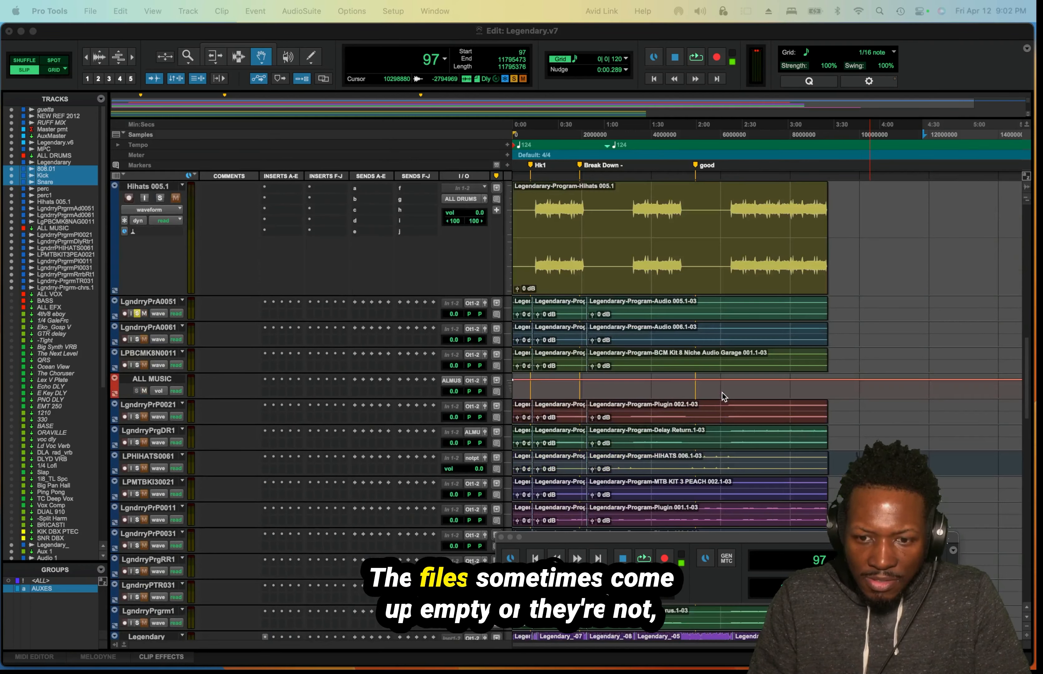
scroll(723, 397, up, 5)
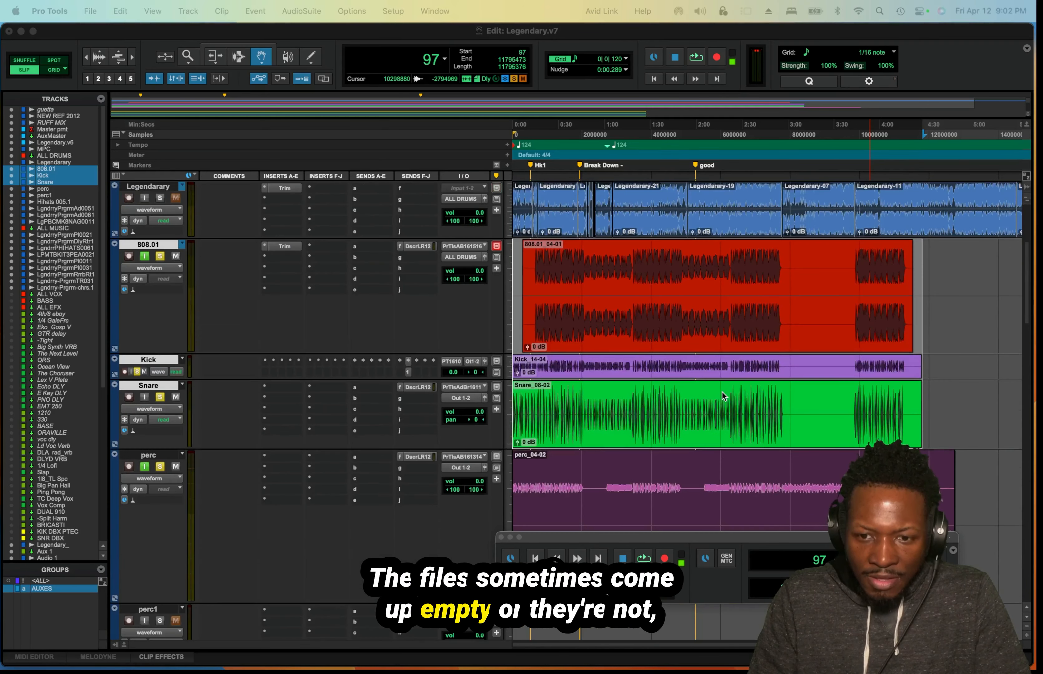
click(919, 331)
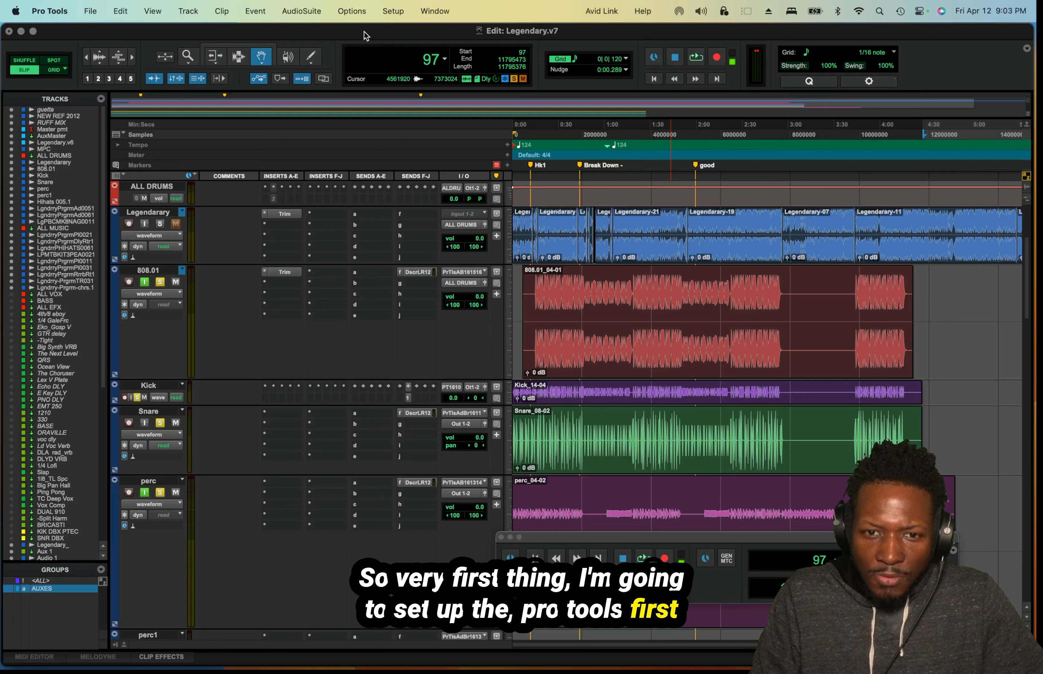
Disable Receive Play Selections in the Synchronization preferences, leaving Transmit Play Selections enabled, and apply the preferences.
click(393, 11)
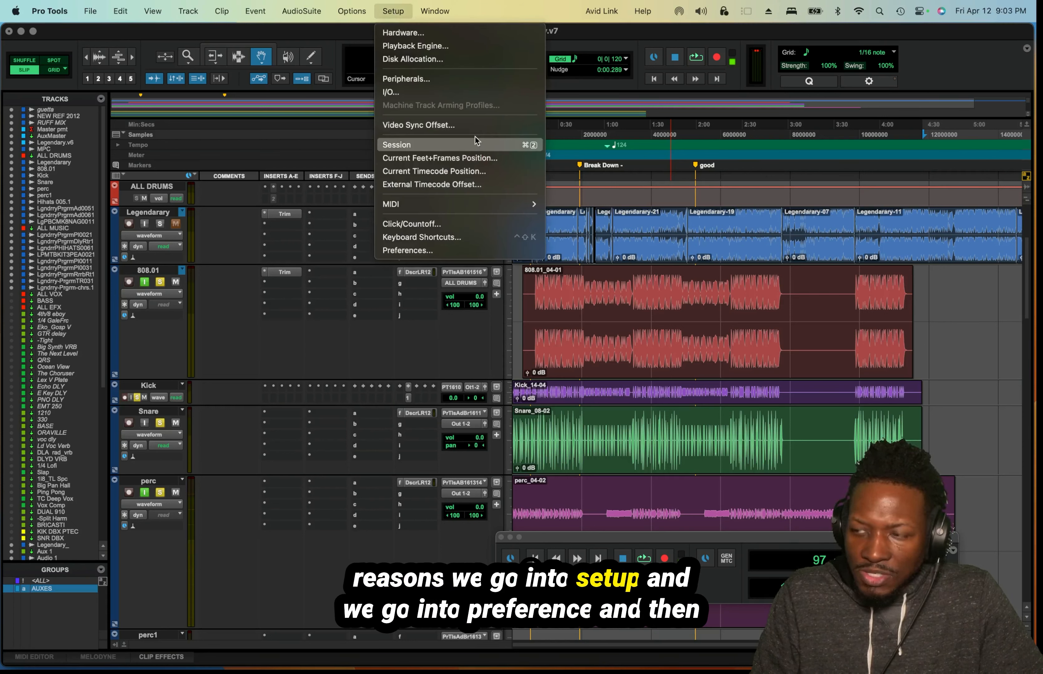
click(487, 251)
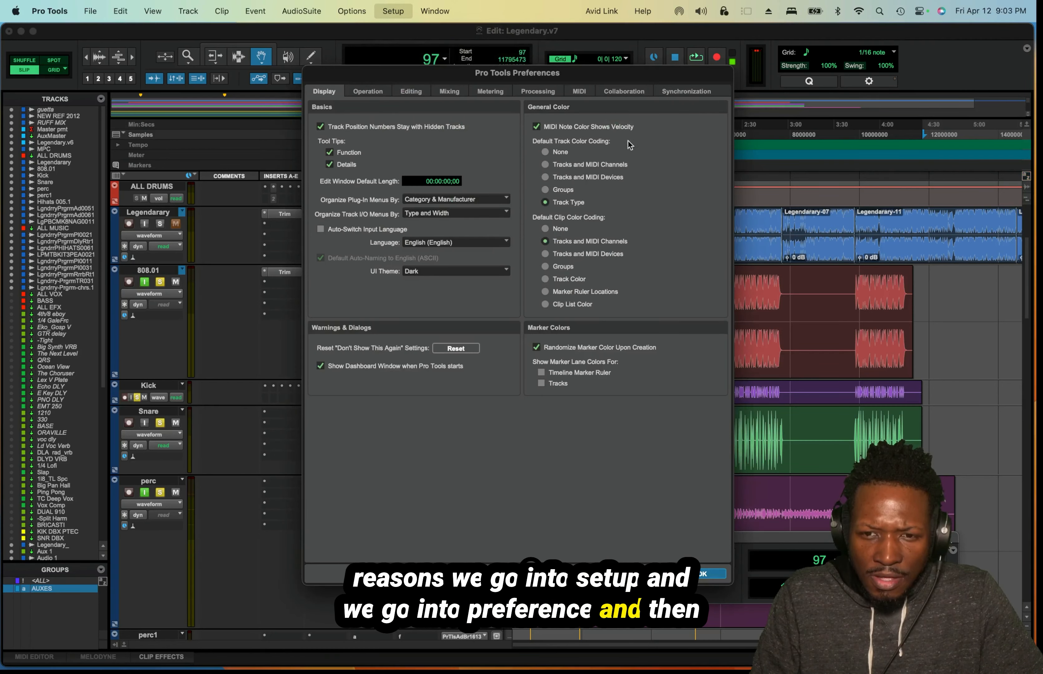
click(670, 92)
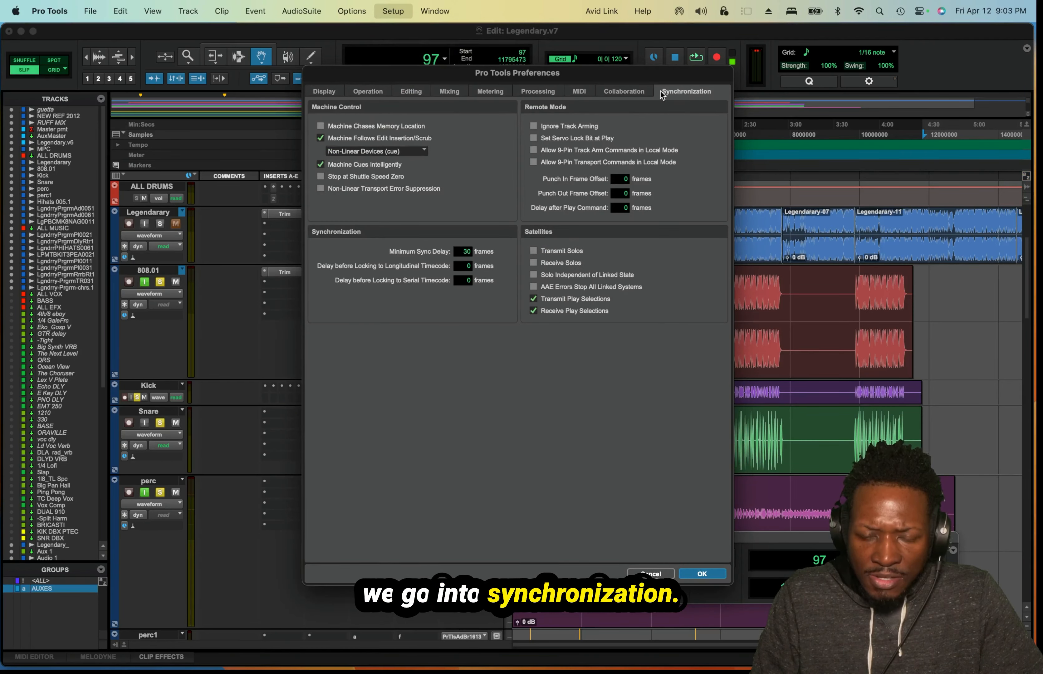
drag(481, 78, 409, 82)
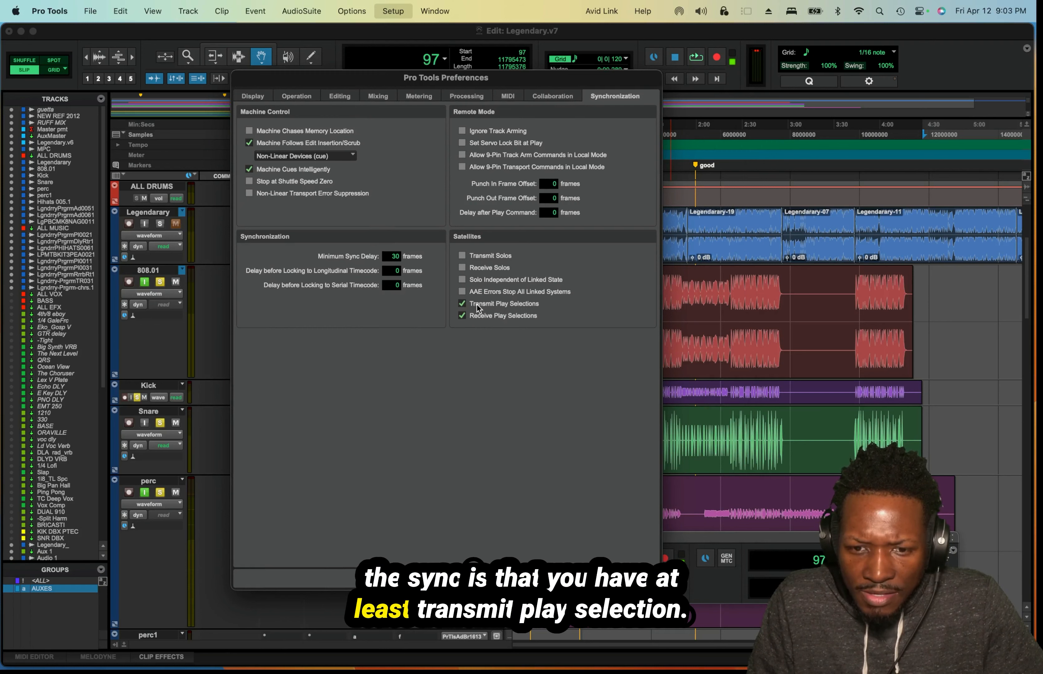
click(461, 315)
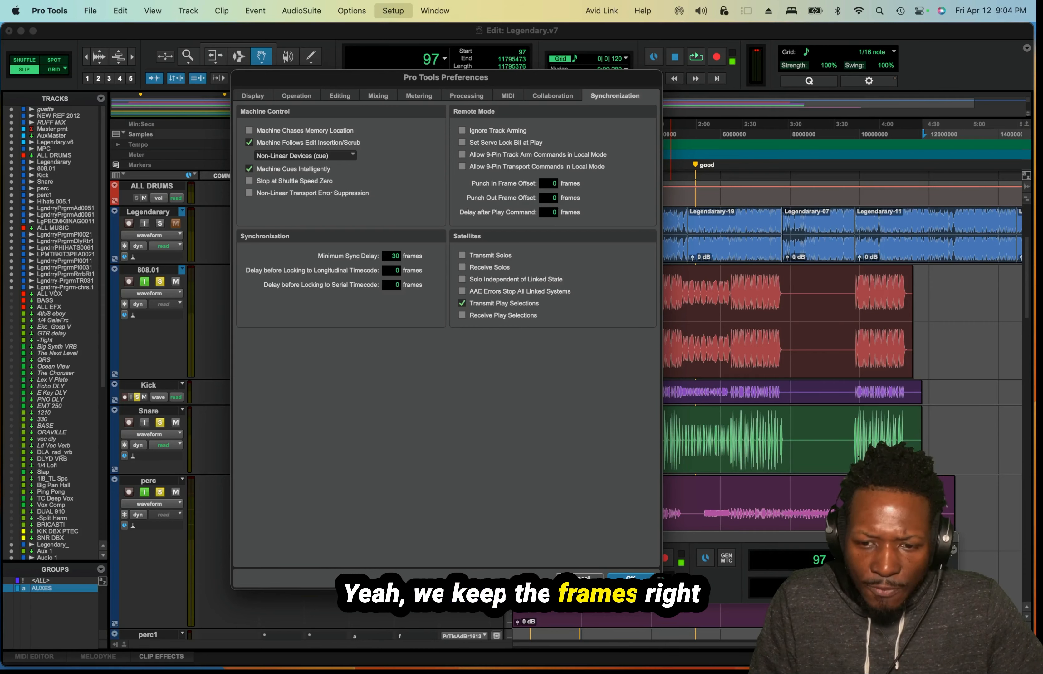
key(Return)
Set the MIDI Beat Clock sample offset of IAC Driver, Bus 1 to 0.
click(392, 11)
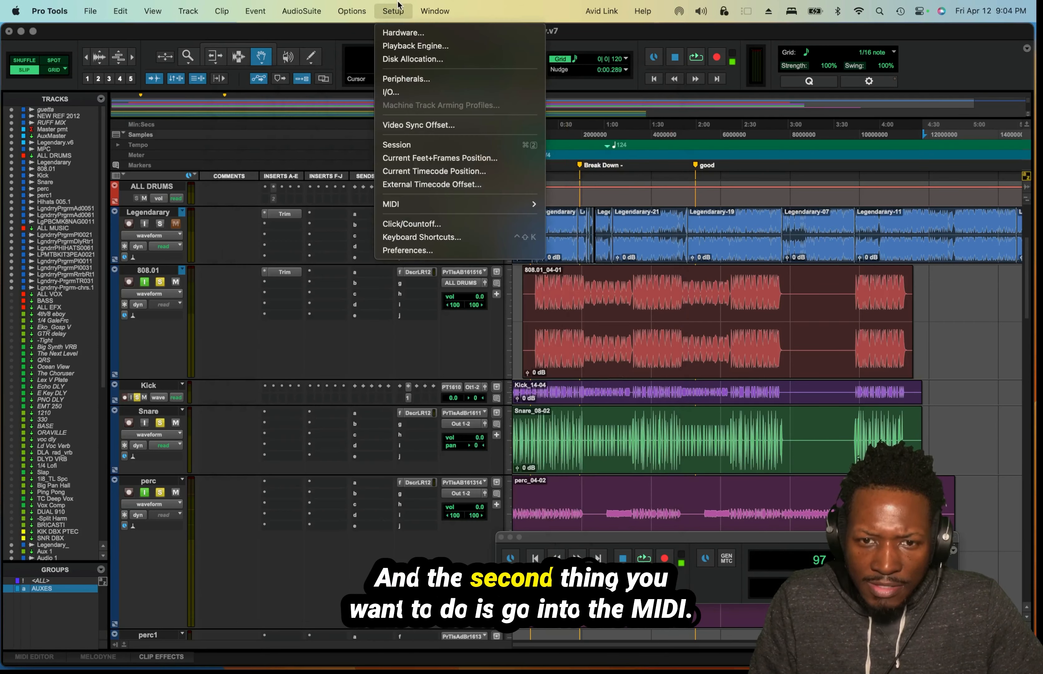
mouse_move(460, 203)
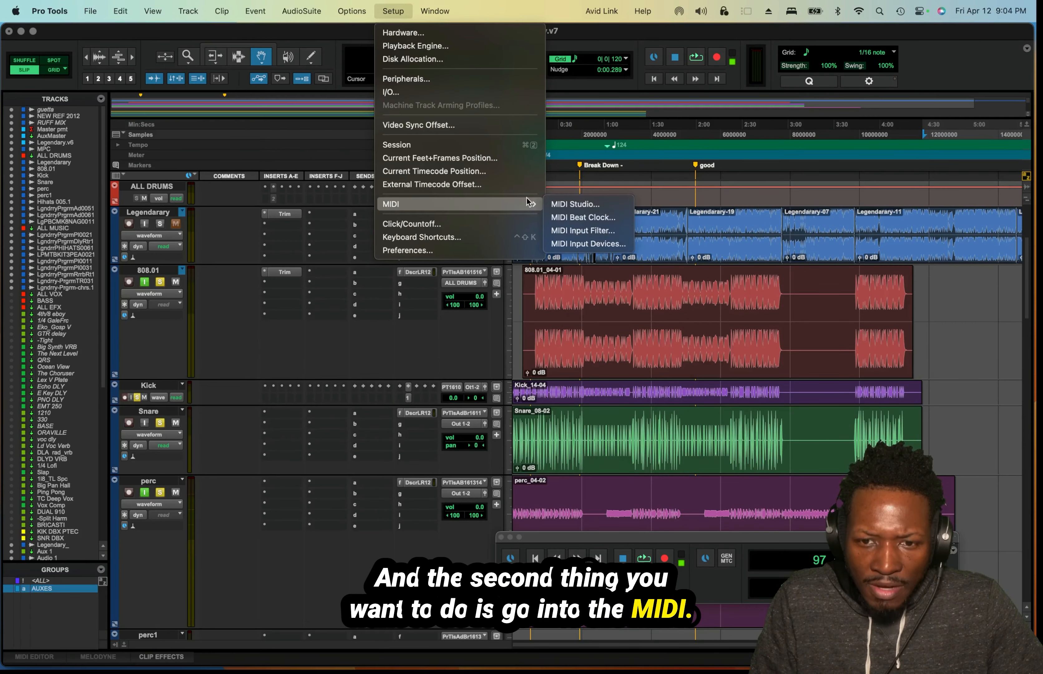
click(594, 218)
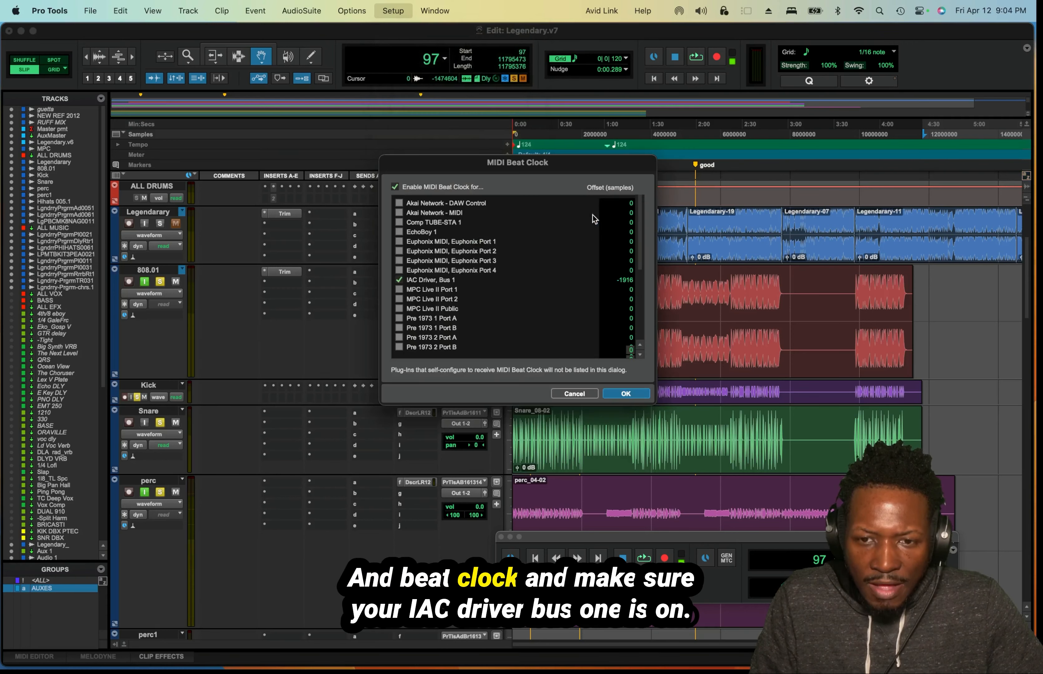
click(437, 282)
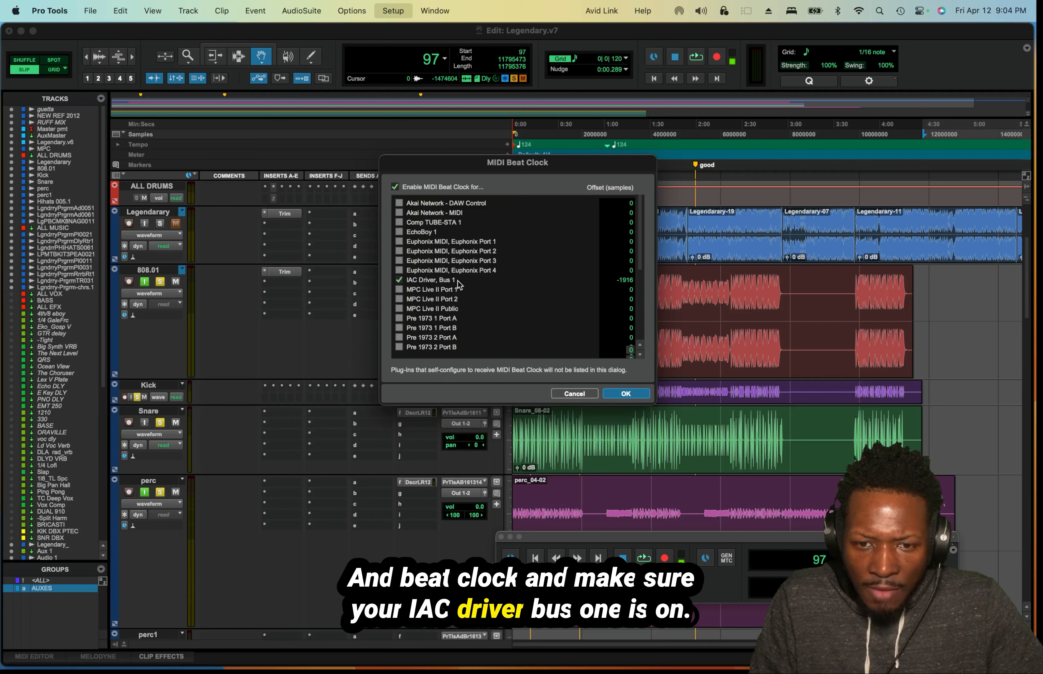
click(626, 280)
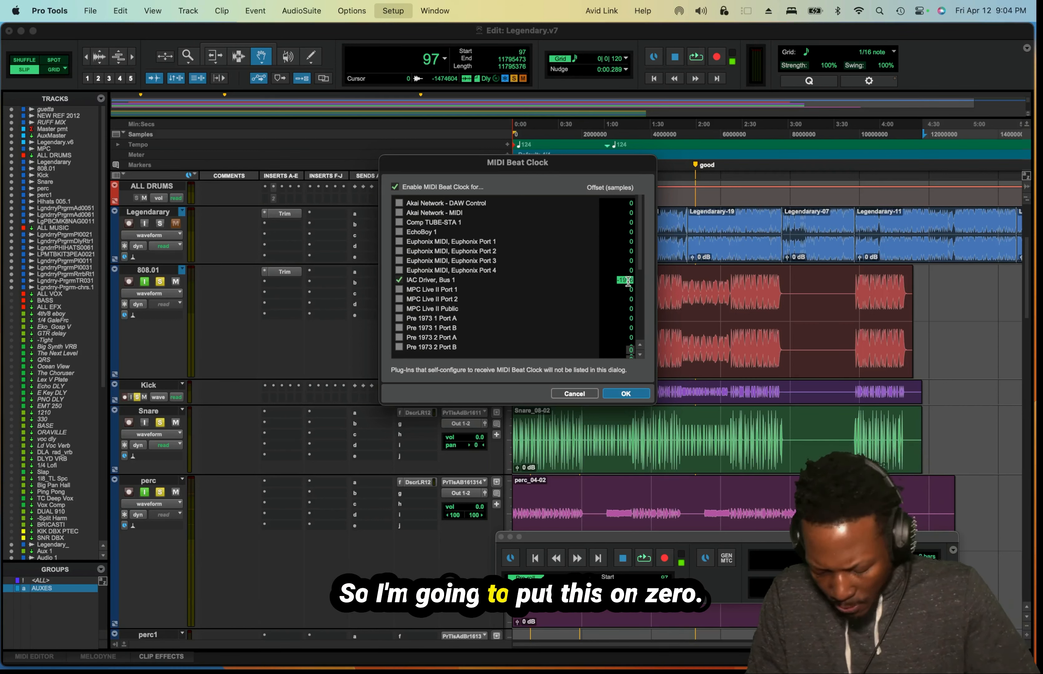
text(0)
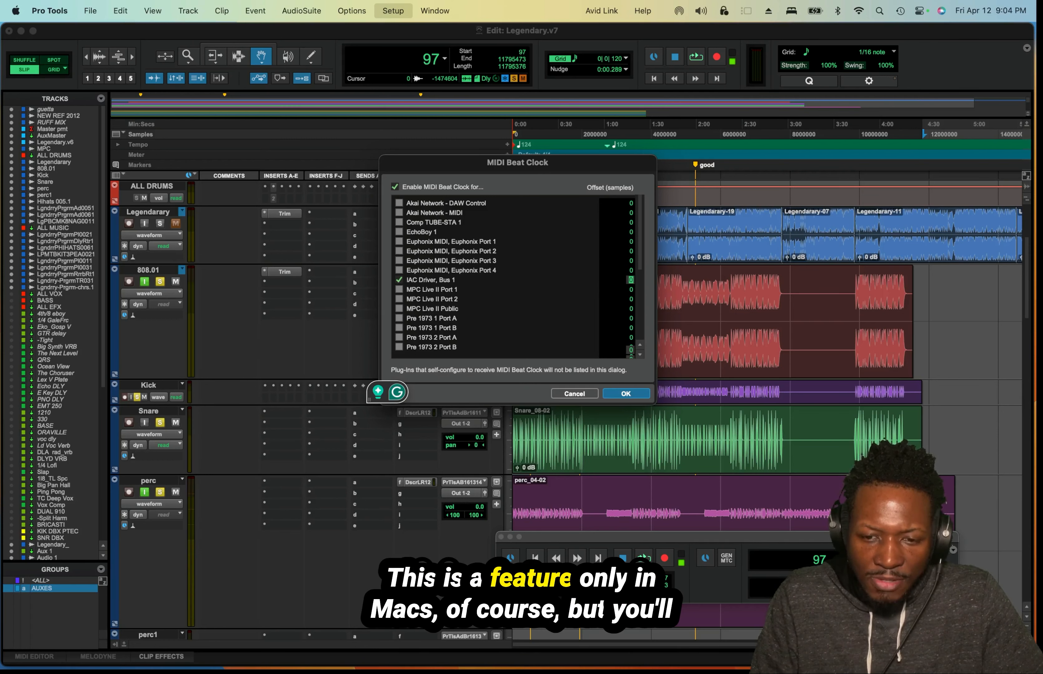
Switch to Audio MIDI Setup, check in the MIDI Studio that the IAC Driver is online with Bus 1, and close its windows.
mouse_move(768, 670)
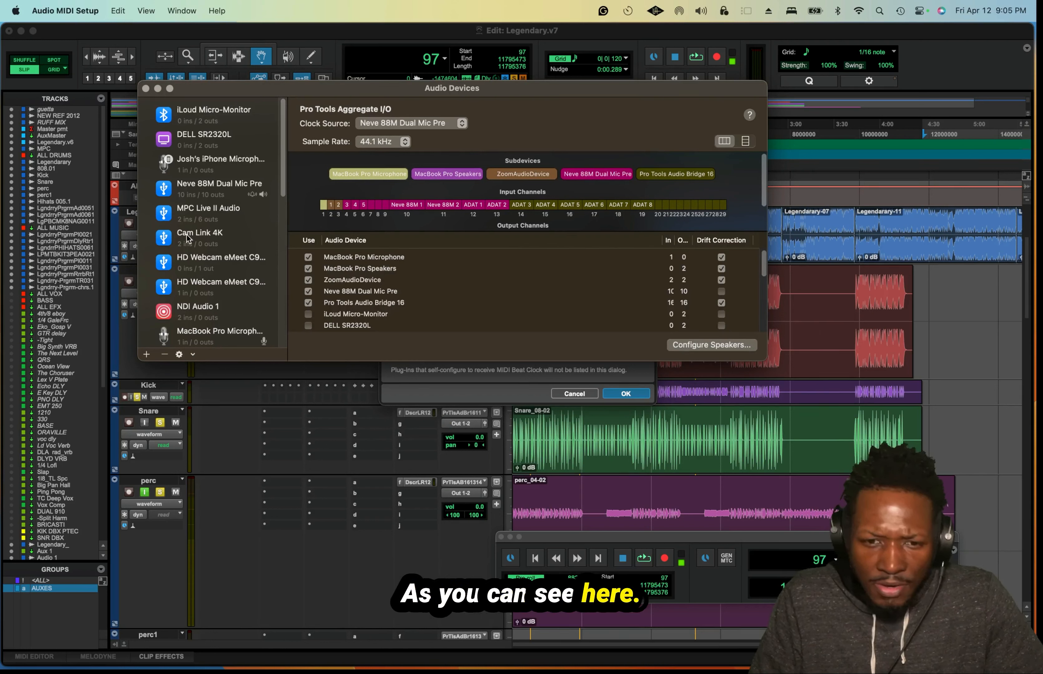
click(180, 9)
click(179, 4)
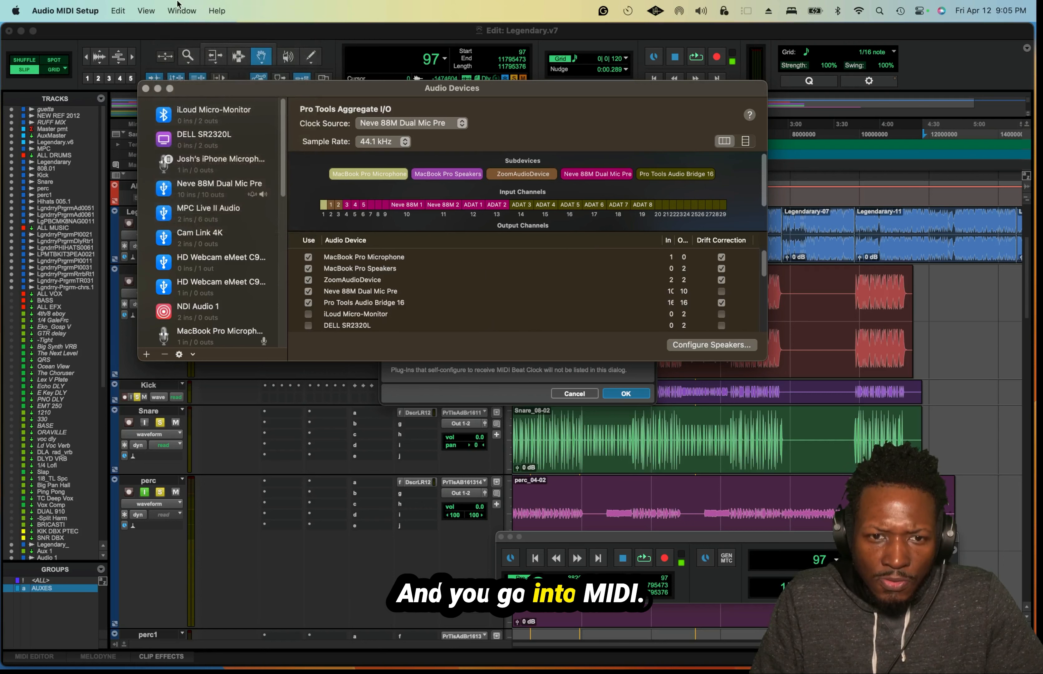
click(179, 5)
click(210, 47)
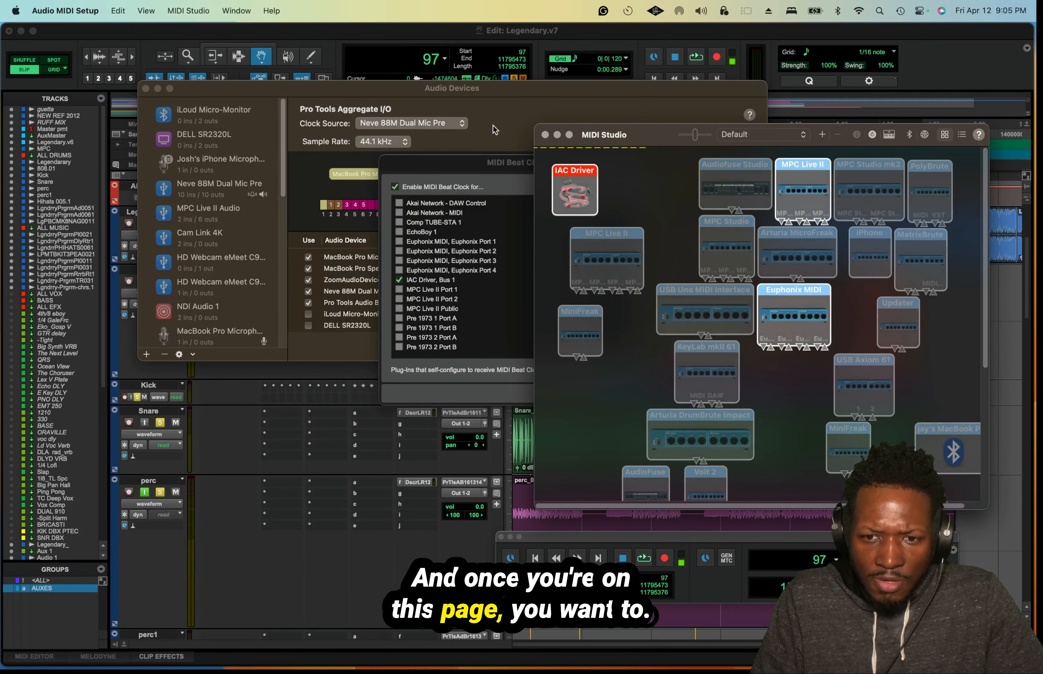
double_click(584, 194)
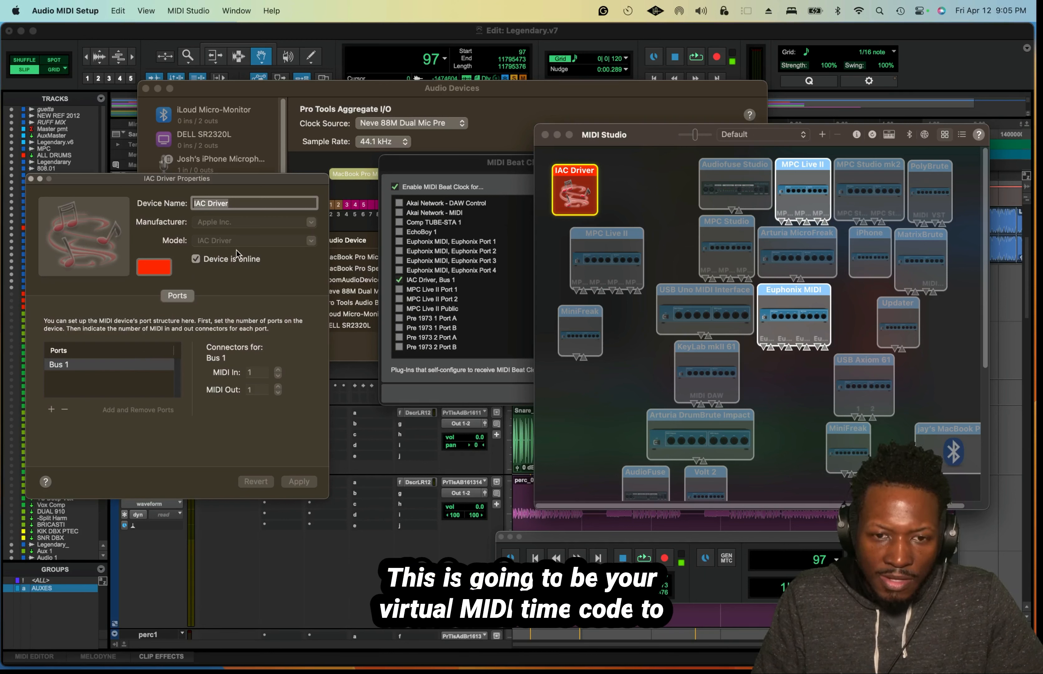
click(31, 179)
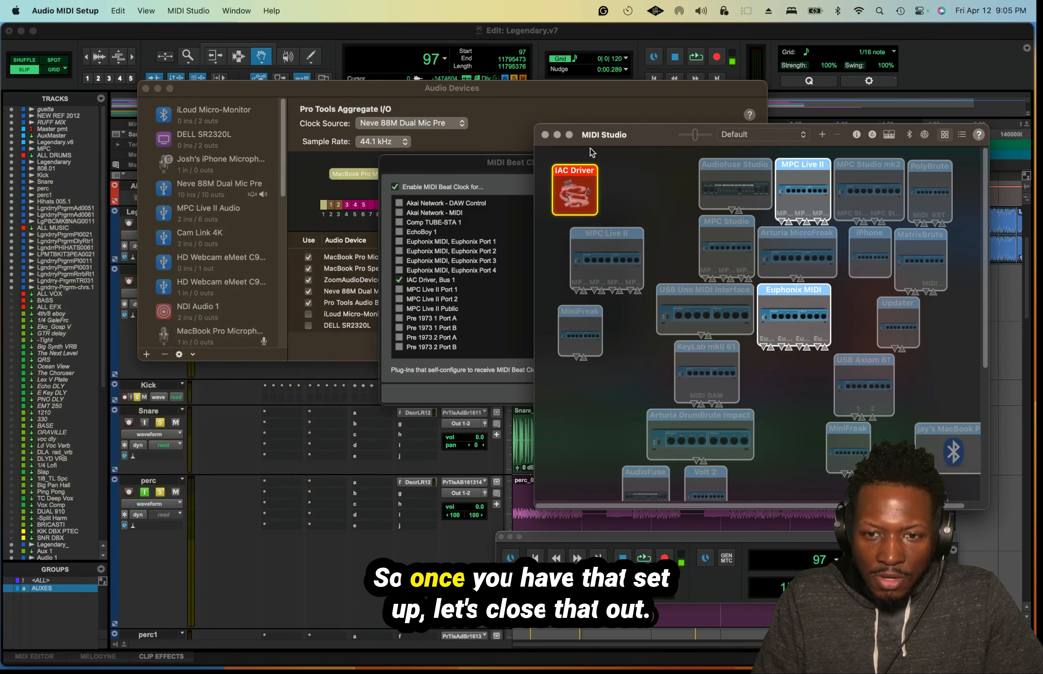
click(544, 134)
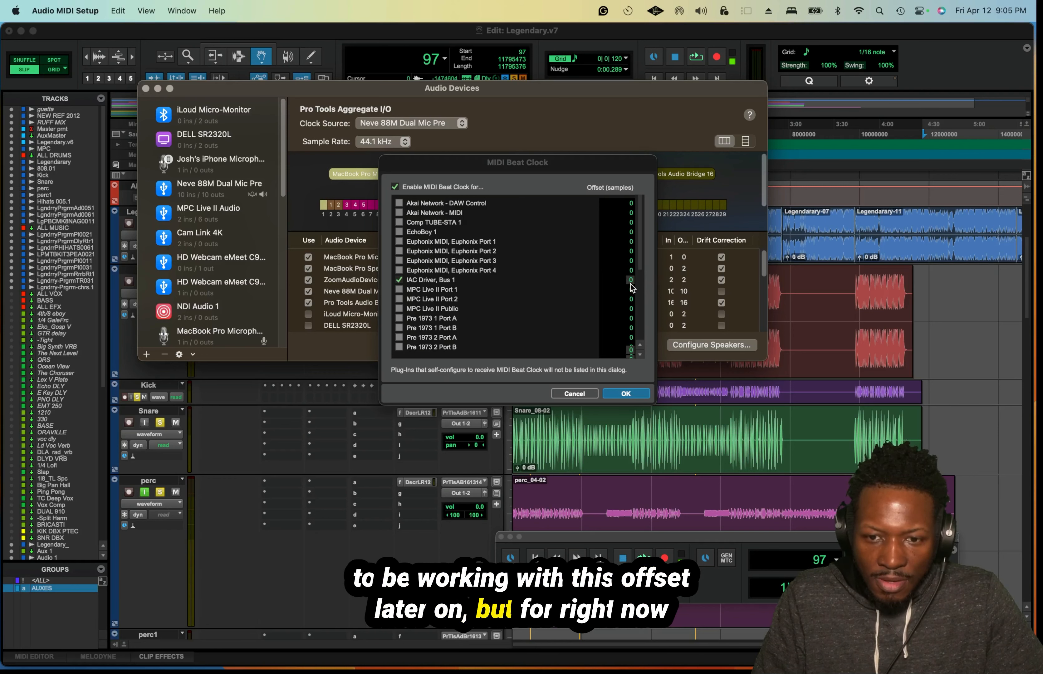
Apply the MIDI Beat Clock settings in Pro Tools and play the 2 Hk sequence in the MPC software.
click(630, 394)
click(626, 393)
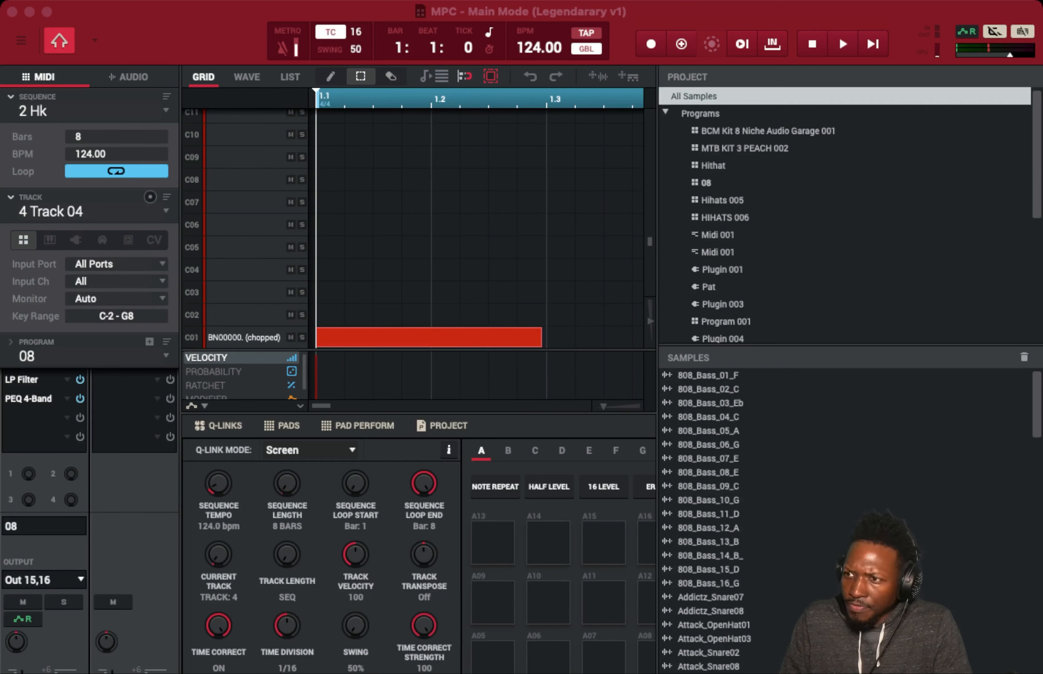
key(space)
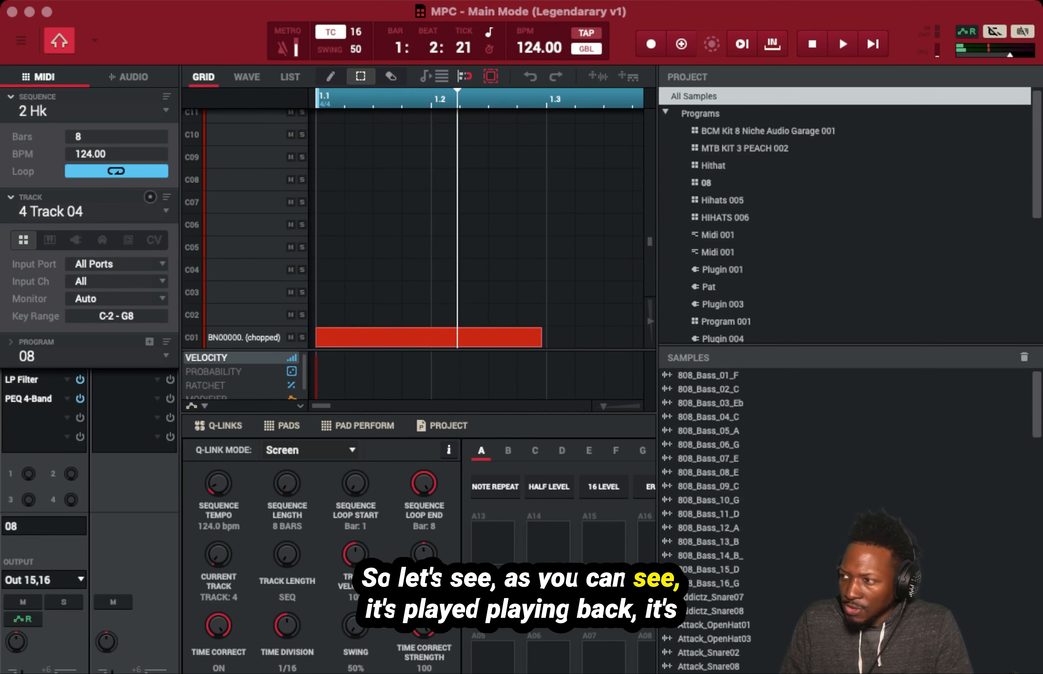
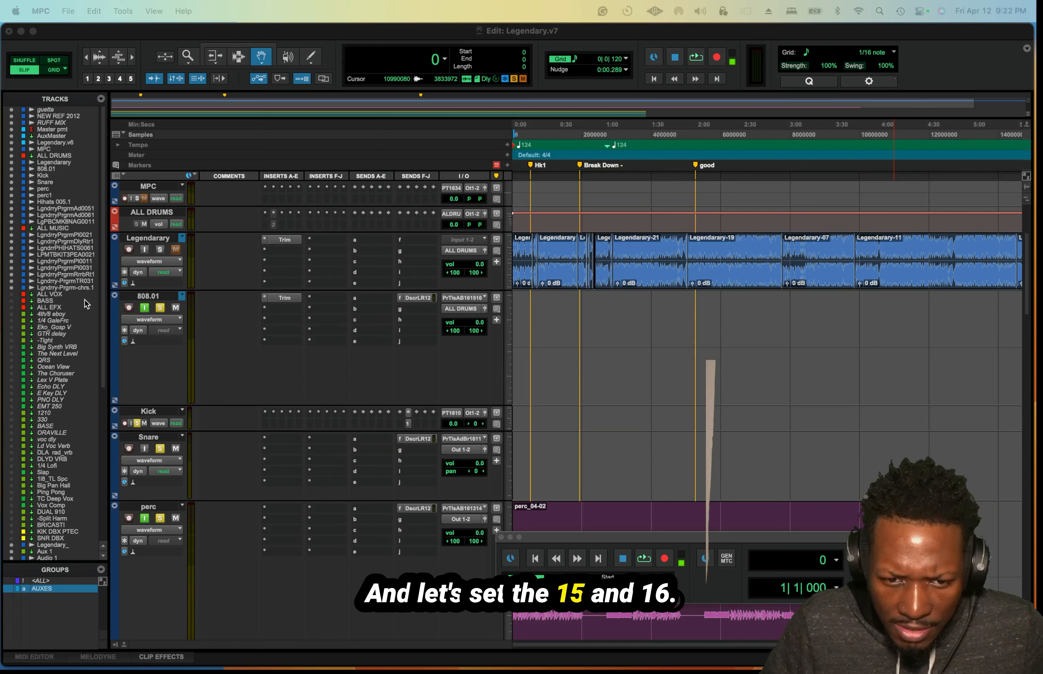
Check which interface input is assigned to the 808.01 track, leaving it on Pro Tools Audio Bridge 16 15-16 (Stereo).
click(462, 298)
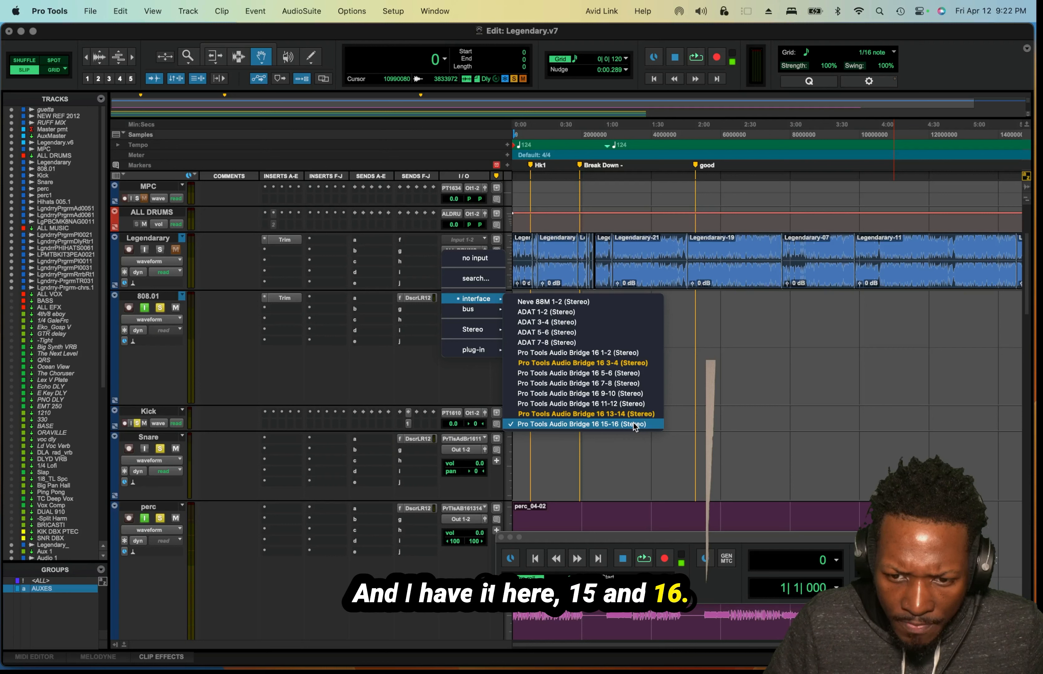
click(570, 441)
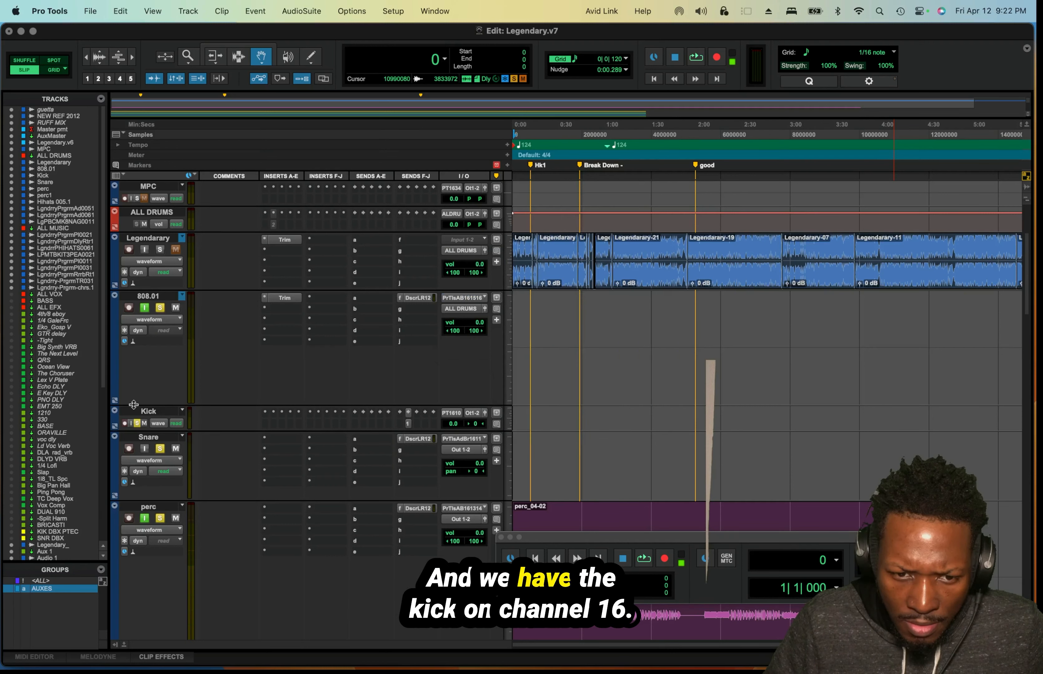
Enlarge the Kick track and record-enable it with Pro Tools Audio Bridge 16 10 (Mono) as its input.
click(159, 413)
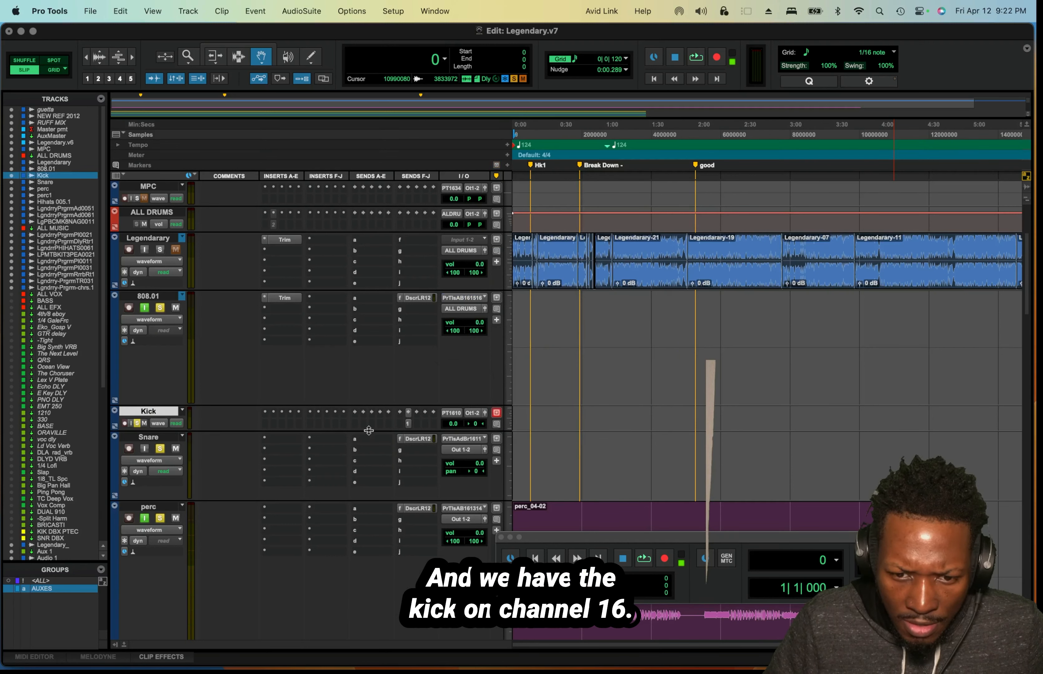
drag(368, 430, 390, 482)
click(459, 413)
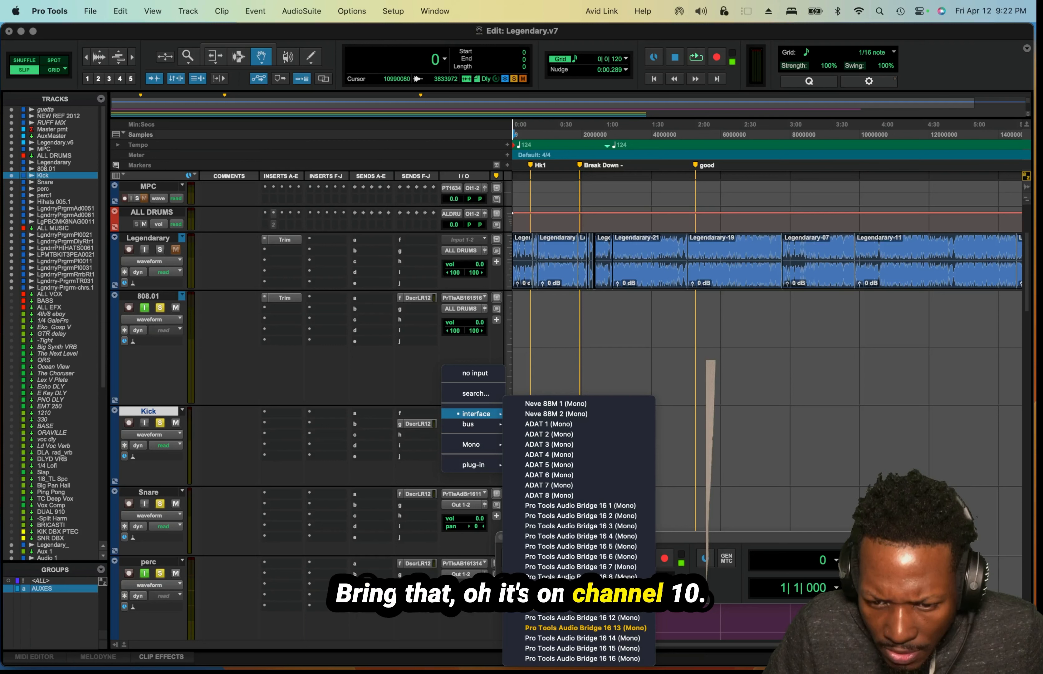
click(583, 597)
click(128, 422)
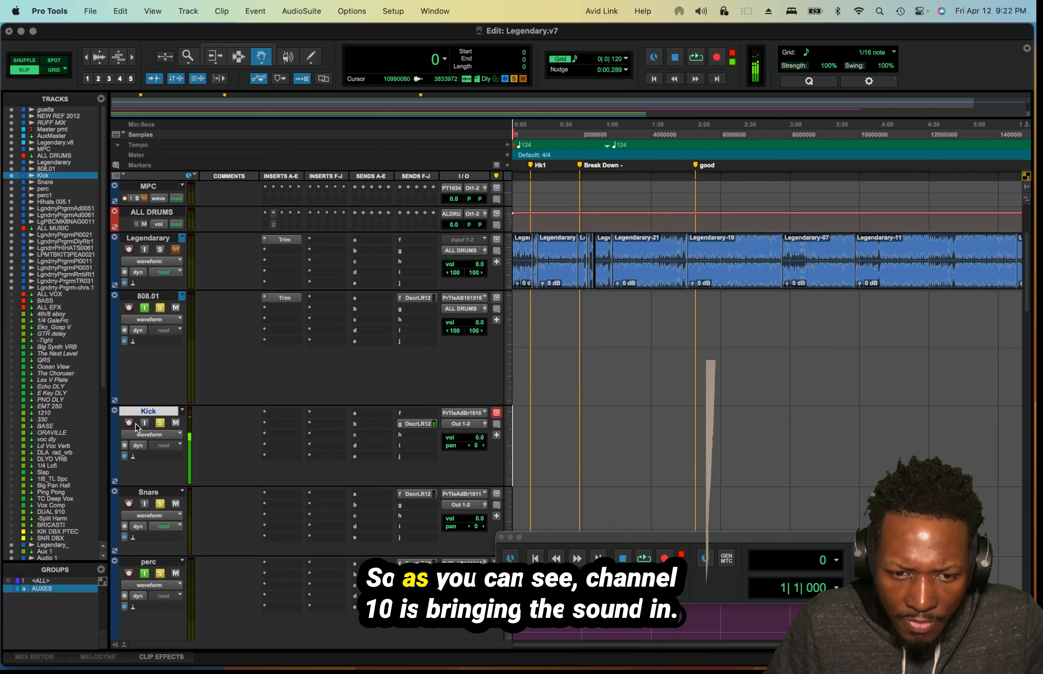
click(136, 424)
click(137, 424)
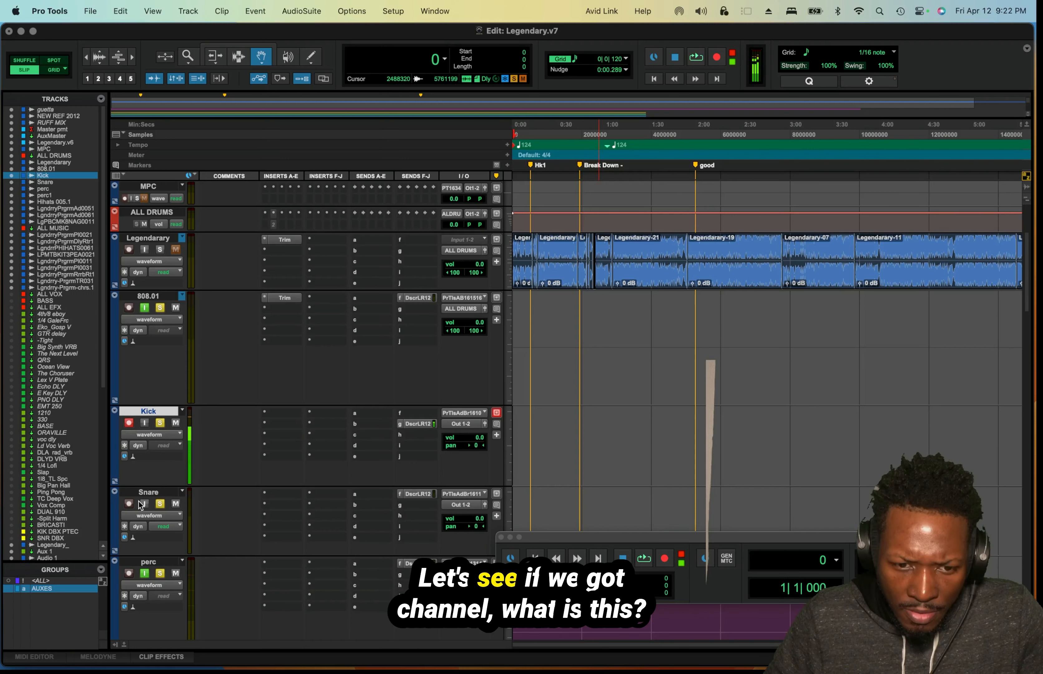
Record-enable the Snare and 808.01 tracks, with Pro Tools Audio Bridge 16 11 (Mono) as the Snare input.
click(129, 505)
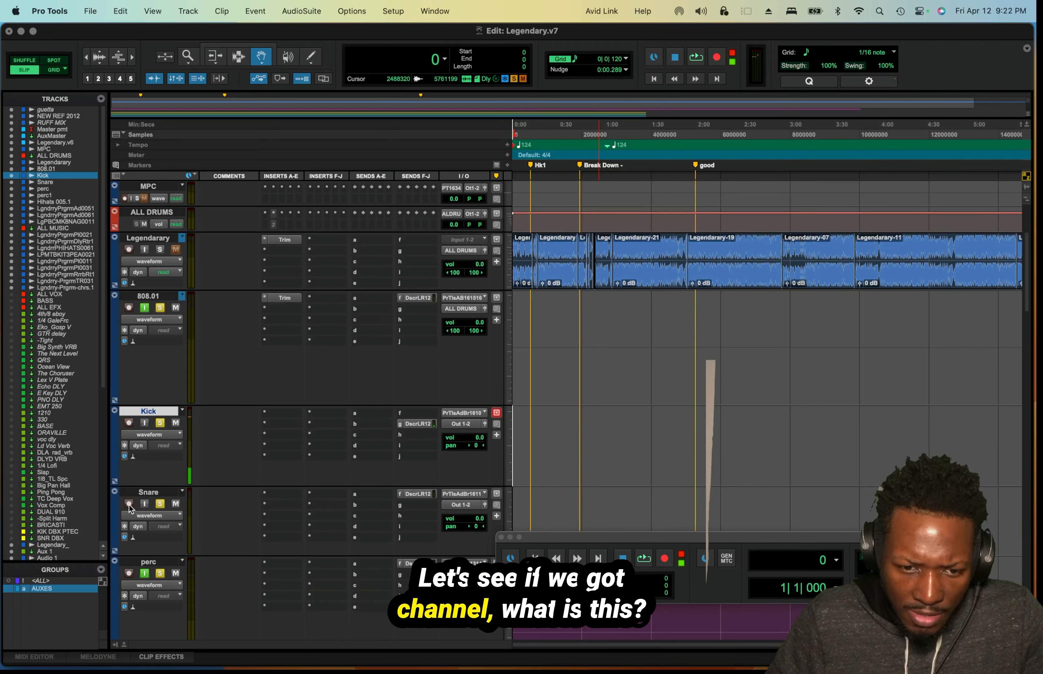
click(460, 494)
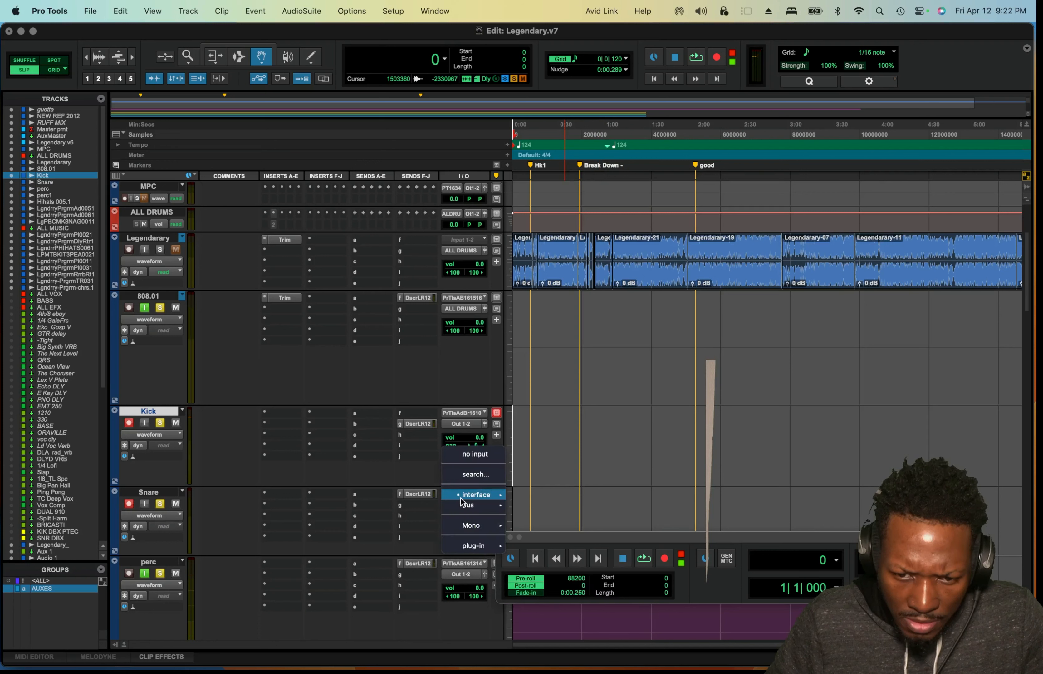
mouse_move(461, 498)
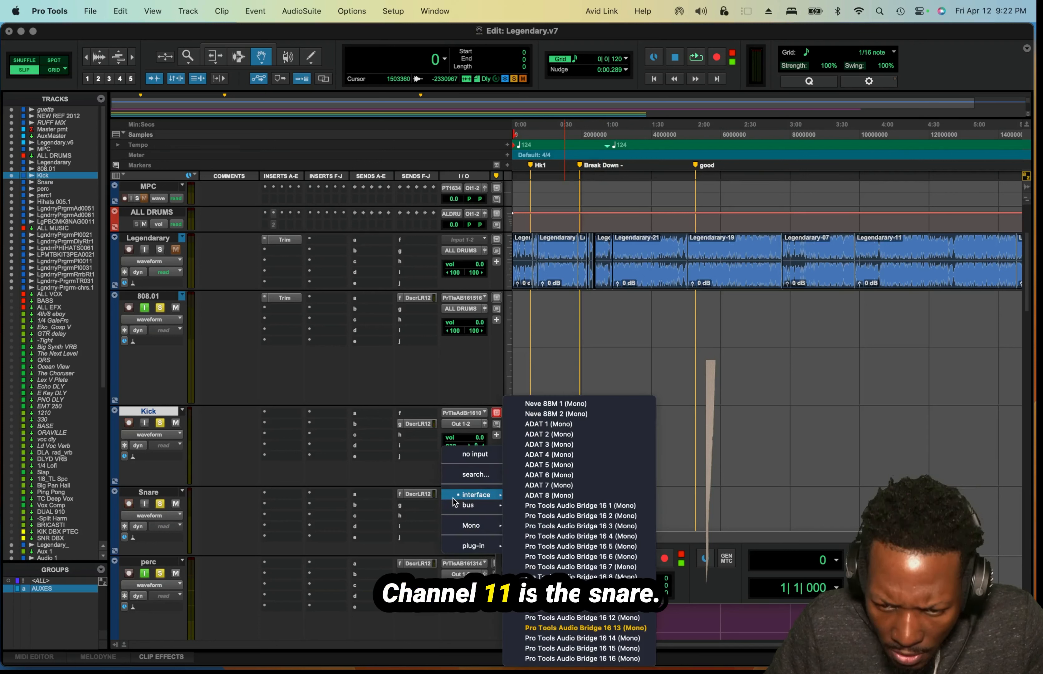
click(583, 607)
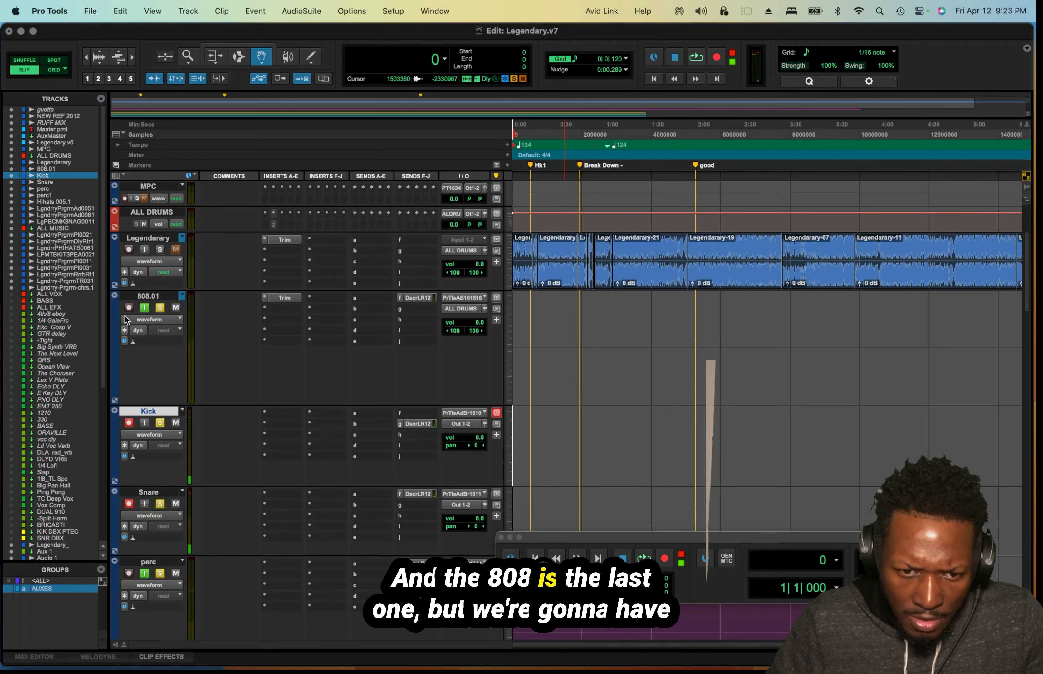
click(129, 308)
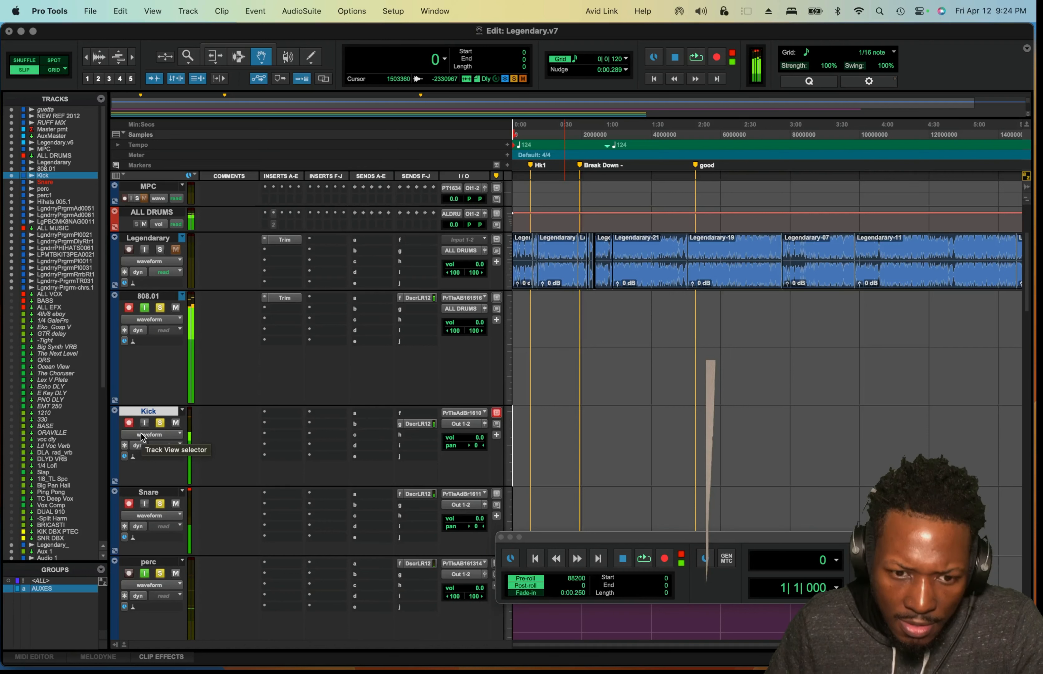
Record a short test take of the 808.01, Kick and Snare tracks from the session start and stop it.
scroll(186, 385, down, 5)
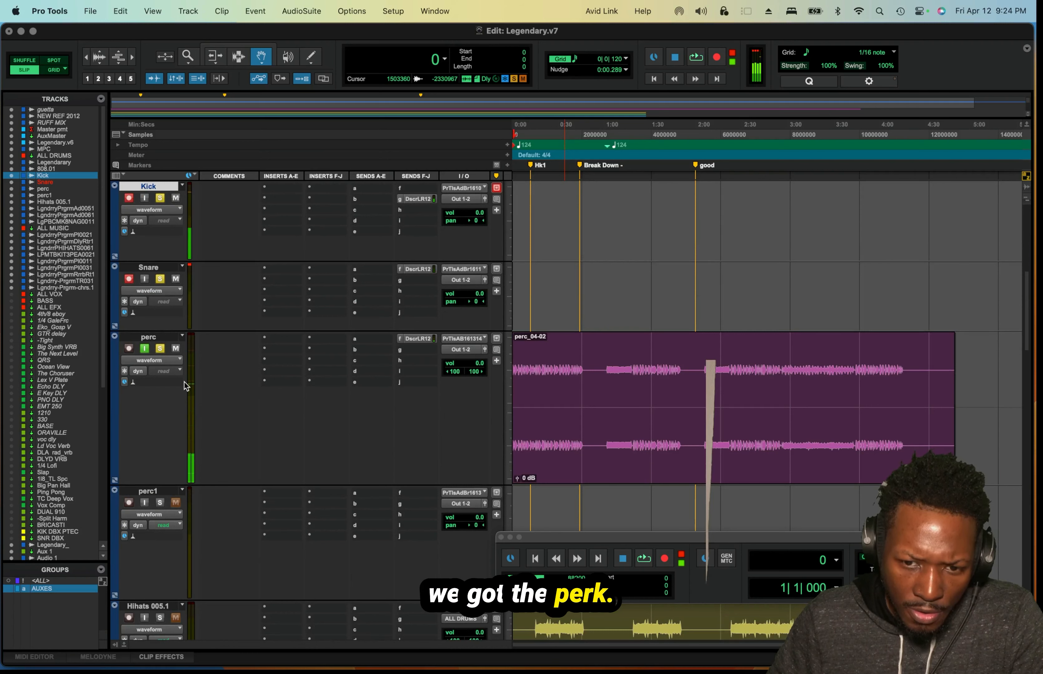
scroll(184, 385, down, 2)
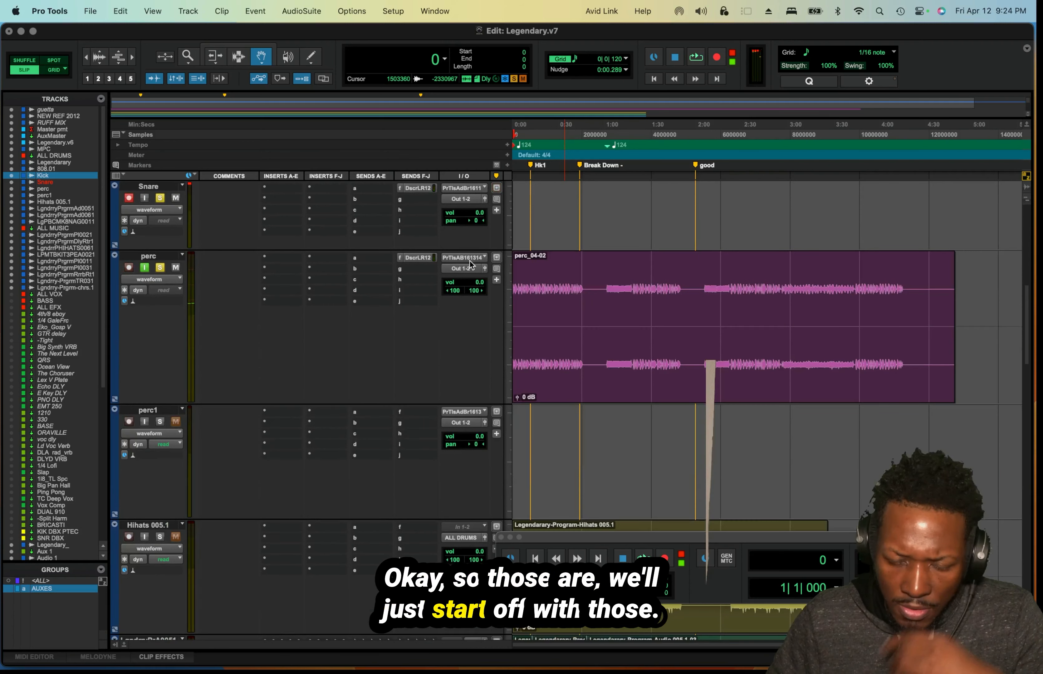
scroll(787, 234, up, 2)
scroll(722, 307, up, 5)
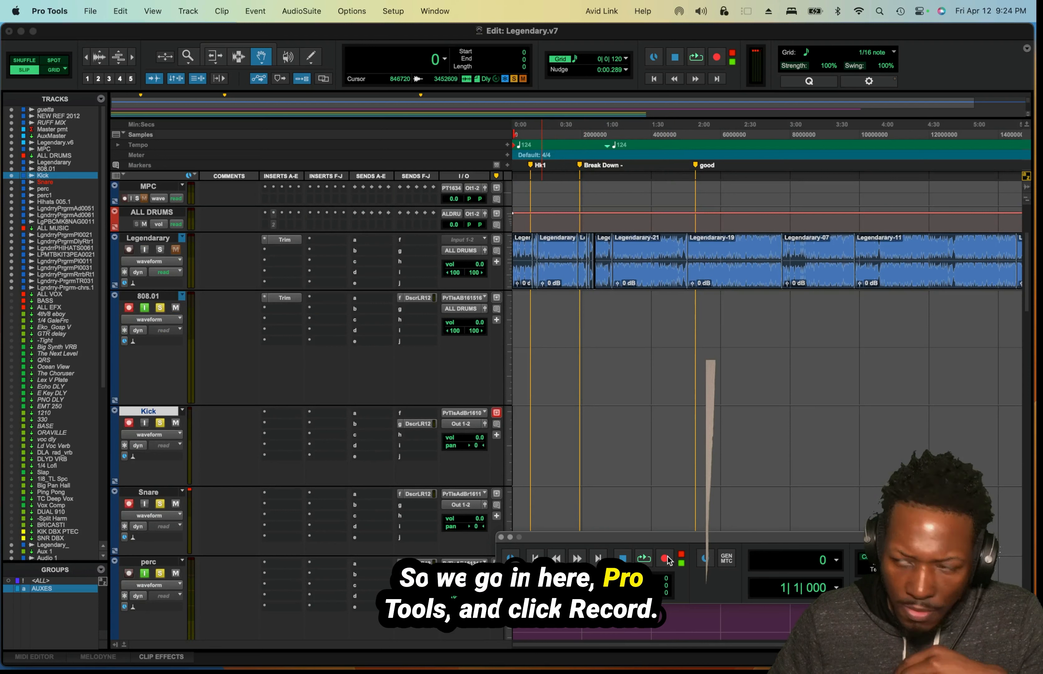
click(666, 559)
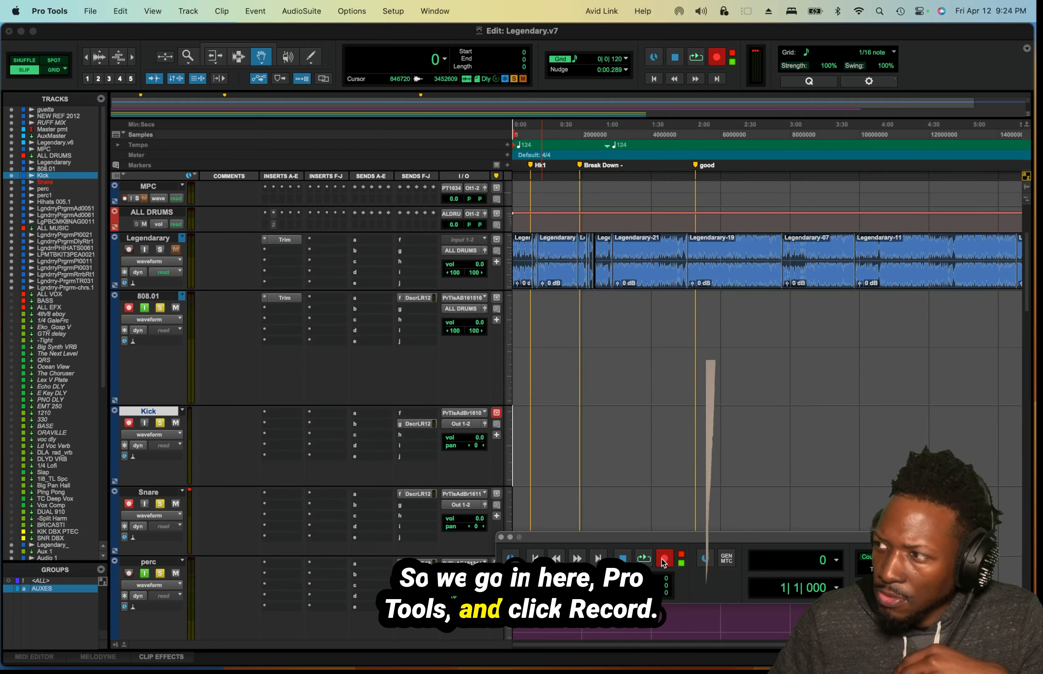
click(643, 559)
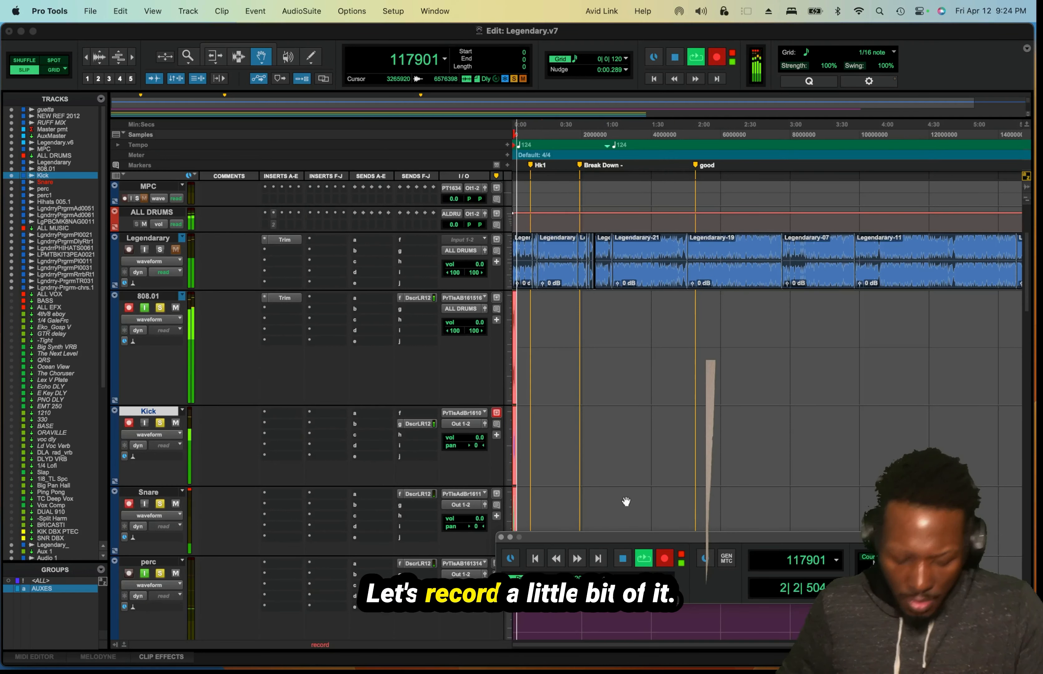
key(super+bracketright)
key(super+bracketright)
key(super+bracketright)
key(super+bracketright)
key(super+bracketright)
key(super+bracketright)
key(super+bracketright)
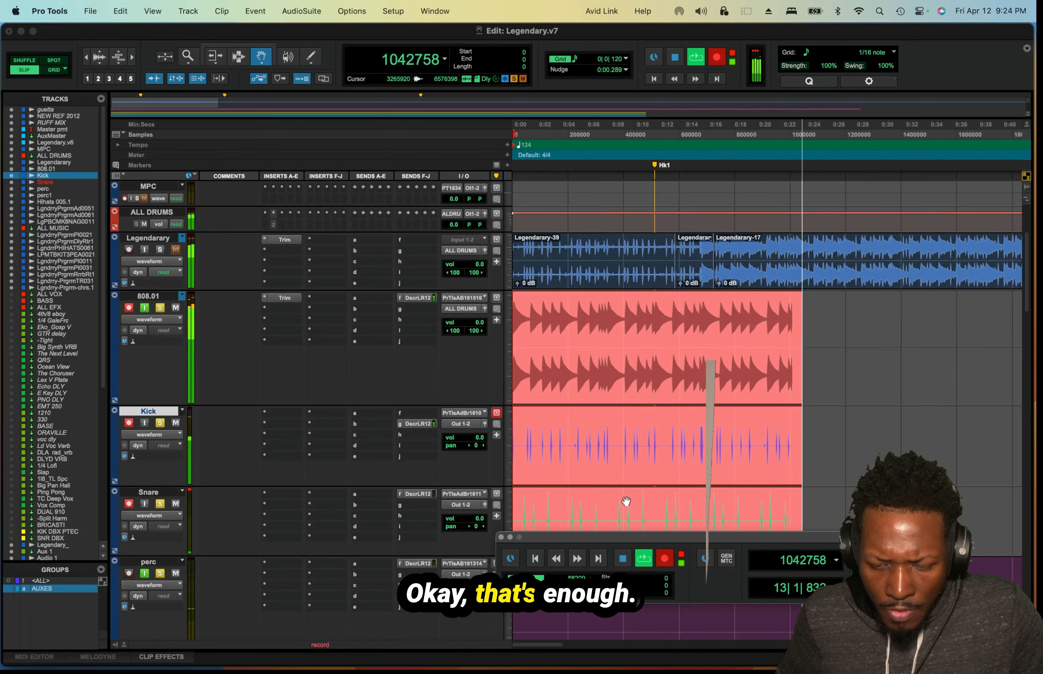
key(space)
Examine at sample level how the starts of the recorded 808.01 and Kick clips line up with the Legendarary bounce.
key(super+bracketright)
key(super+bracketright)
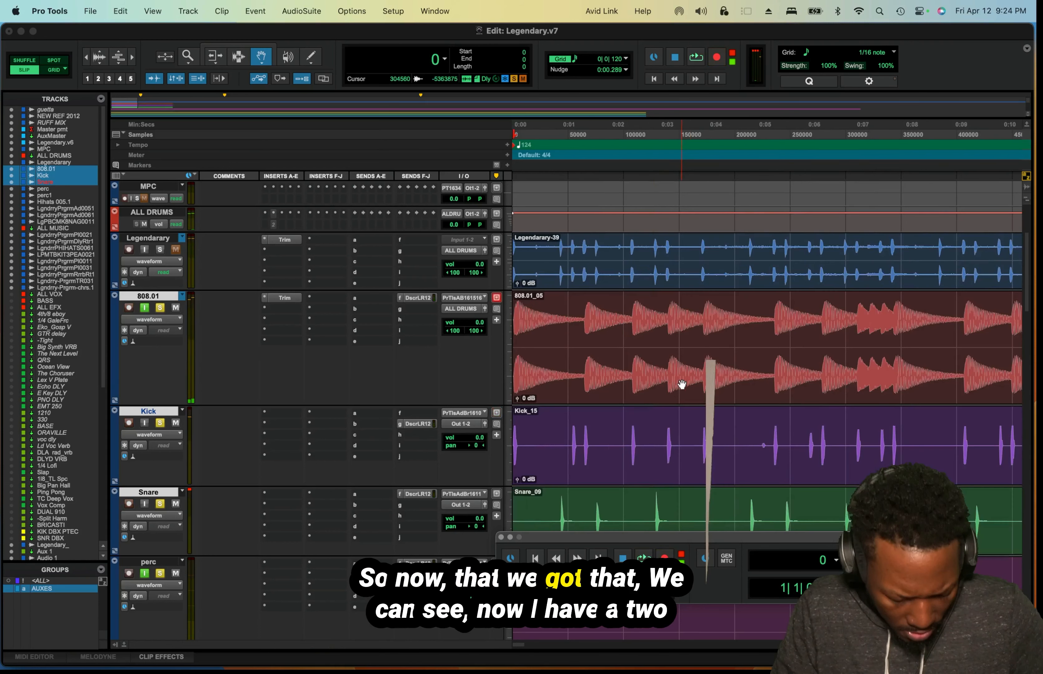
key(super+bracketright)
key(super+bracketright)
key(super+bracketright)
key(super+bracketright)
key(super+bracketright)
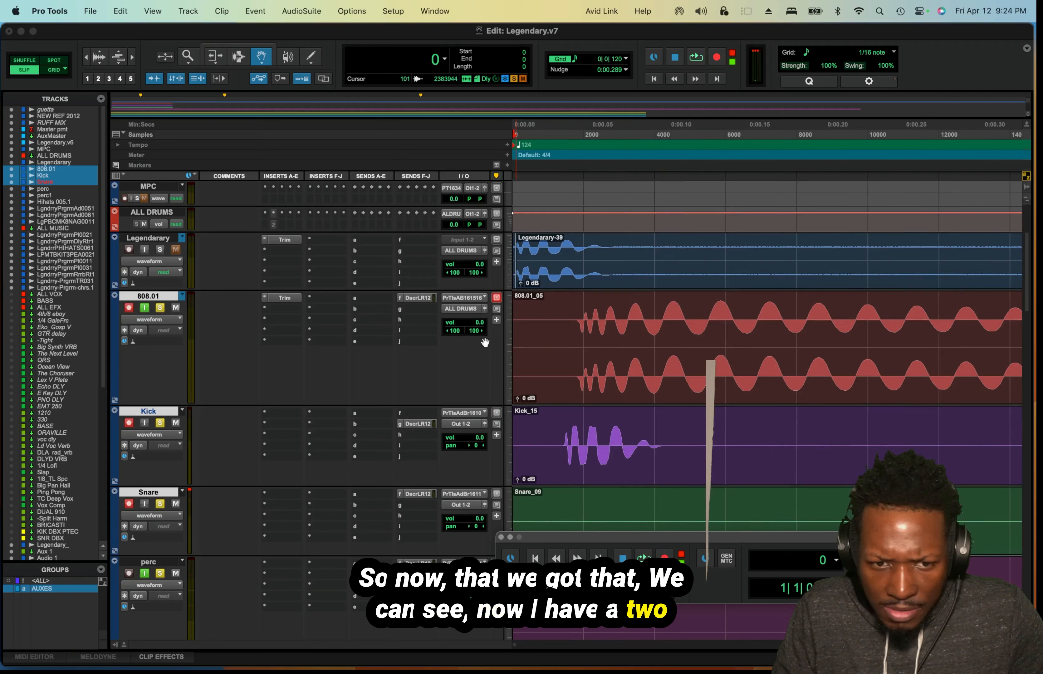
key(super+bracketright)
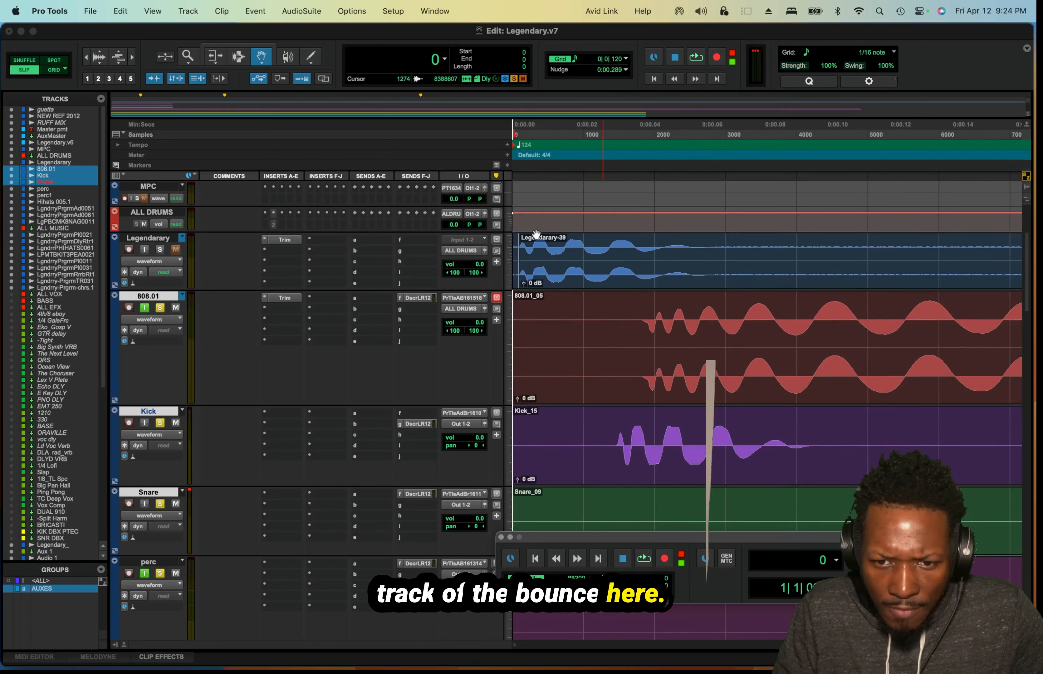
key(super+bracketright)
key(super+bracketright)
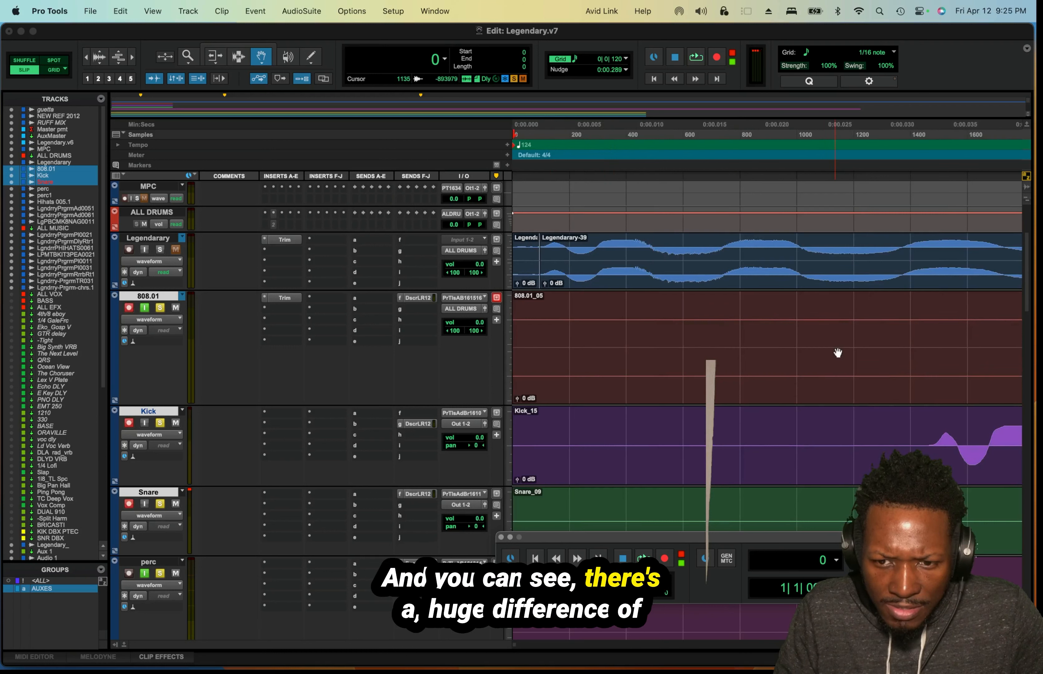
key(super+bracketleft)
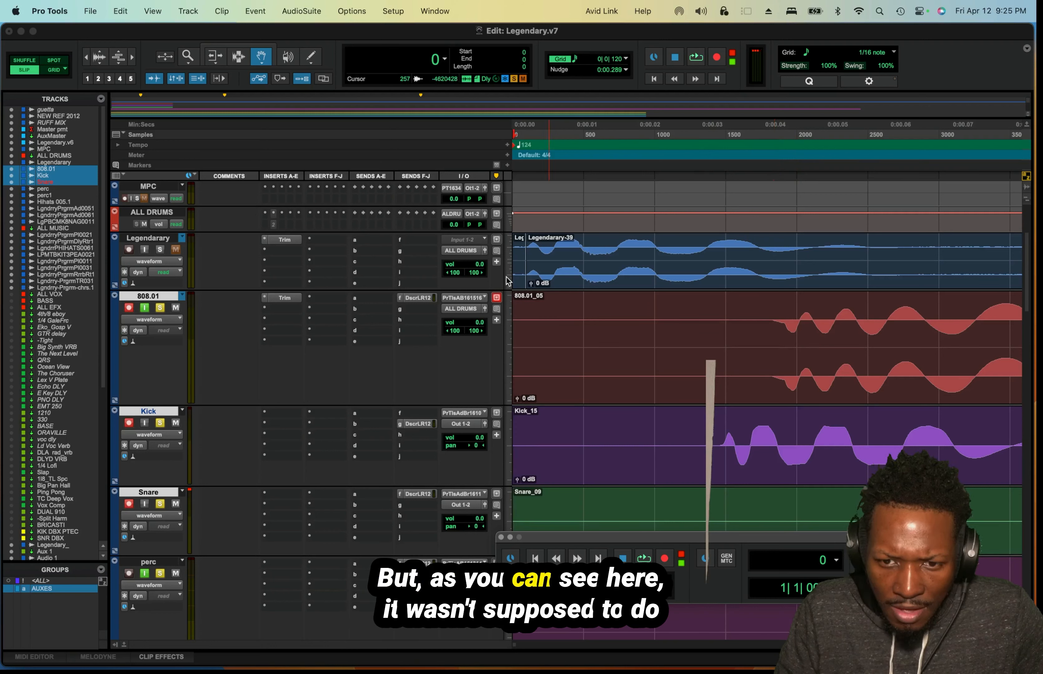
key(r)
key(r)
key(r)
key(r)
key(r)
key(r)
key(r)
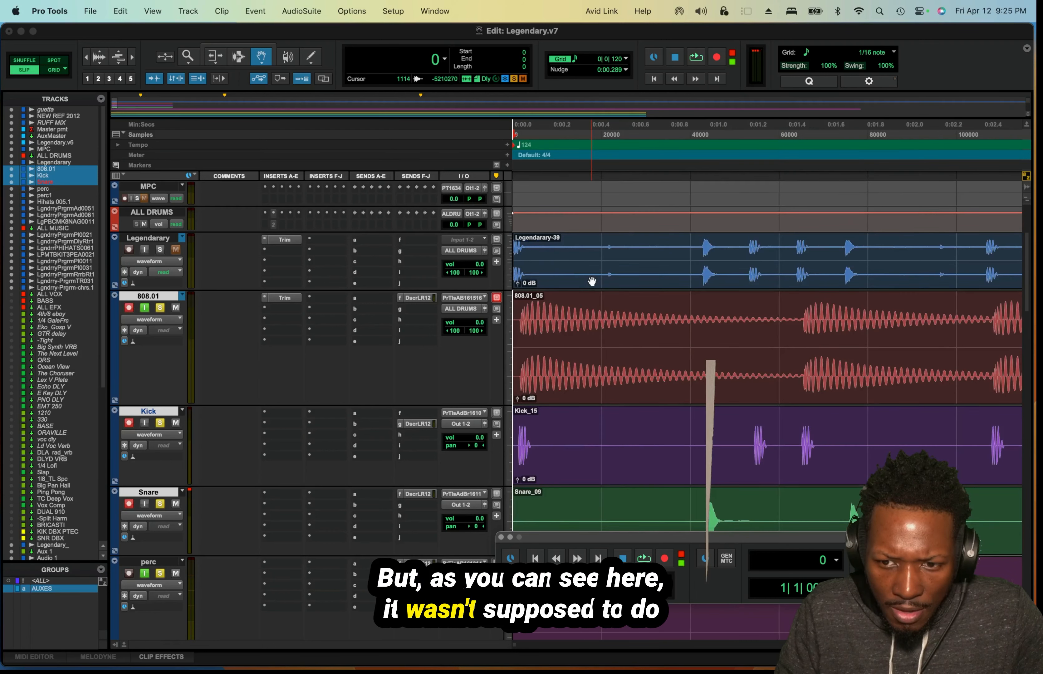
key(r)
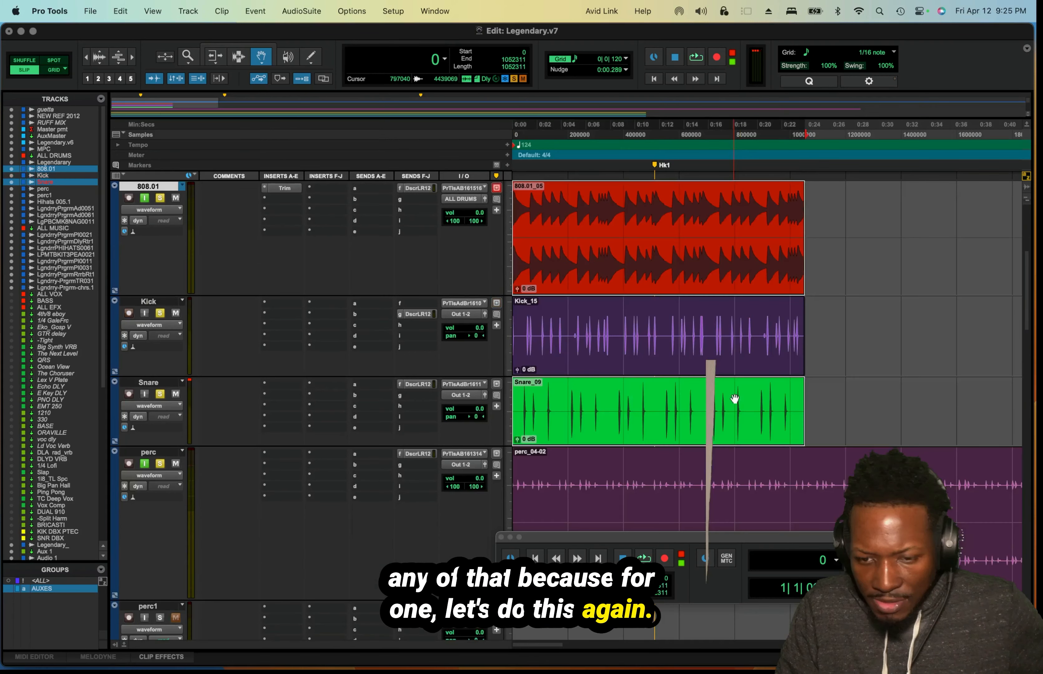
Record a new take of the armed 808.01, Kick and Snare tracks from the beginning of the session and stop it.
shift+click(727, 363)
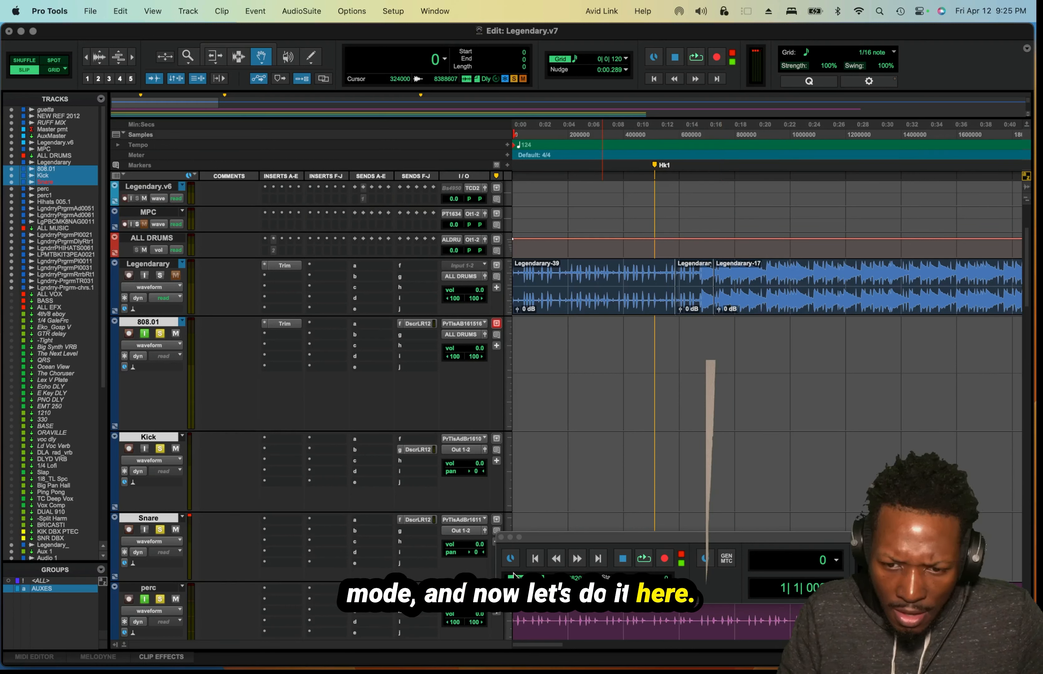
click(535, 559)
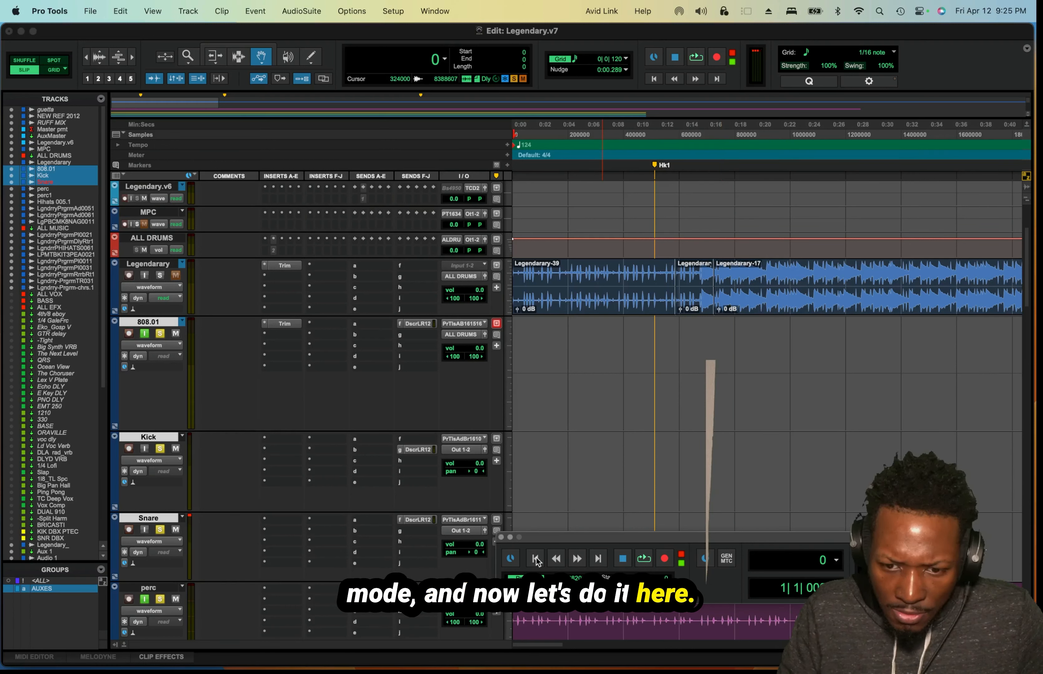
click(662, 561)
key(space)
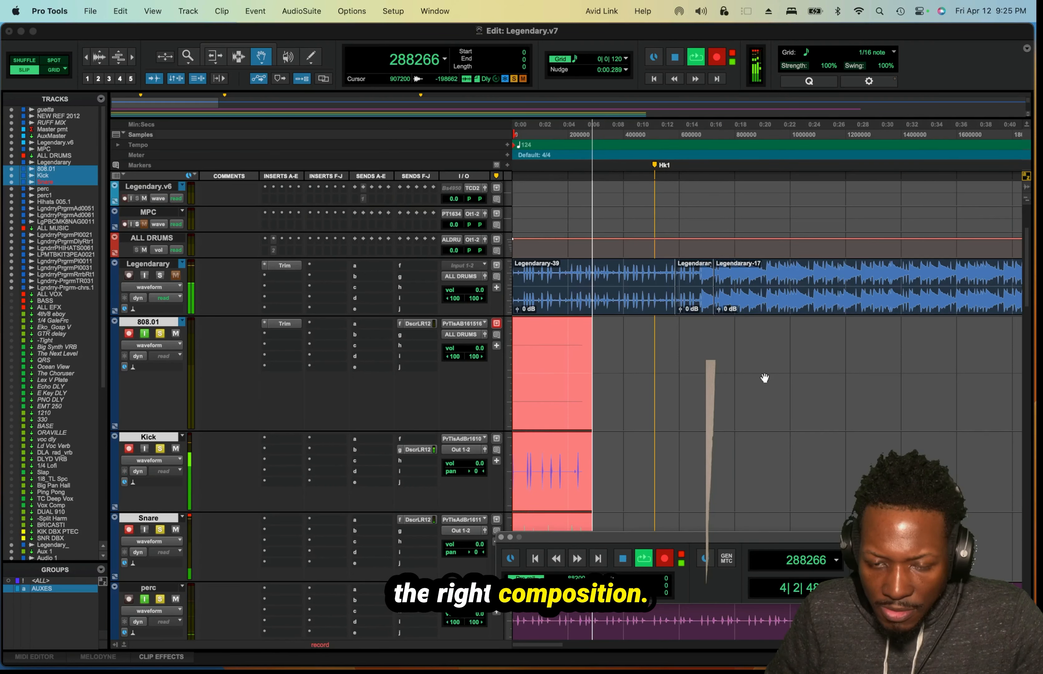
scroll(765, 378, down, 3)
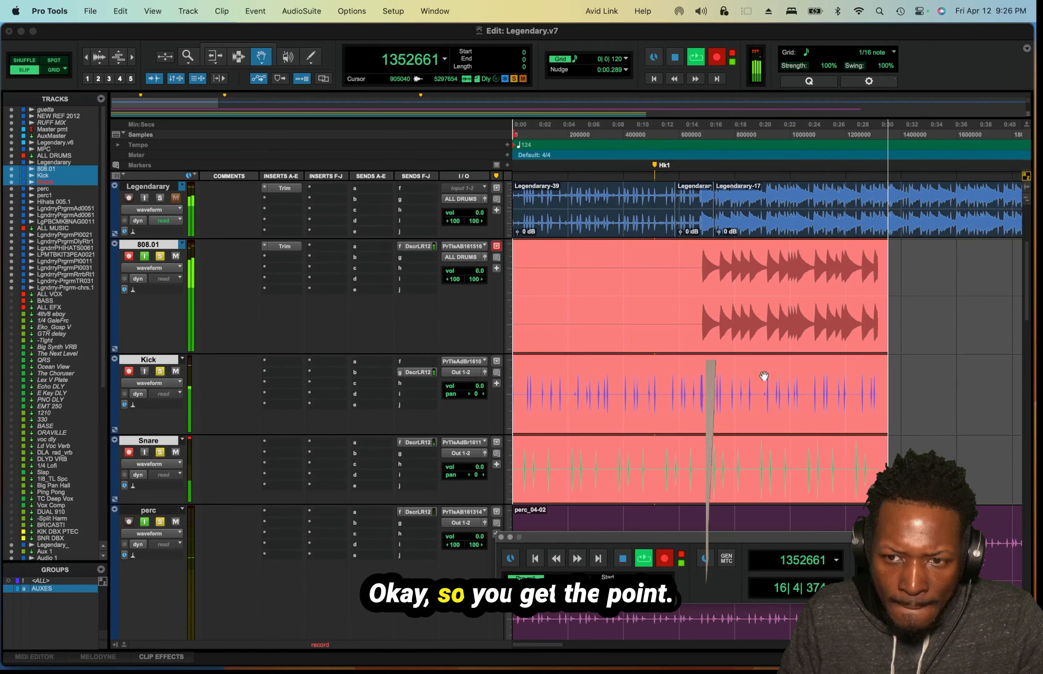
key(space)
Compare the first Kick hit of the new take with the start of the Legendarary-39 clip at sample level.
key(t)
key(t)
key(t)
key(t)
key(t)
key(t)
key(t)
key(t)
key(t)
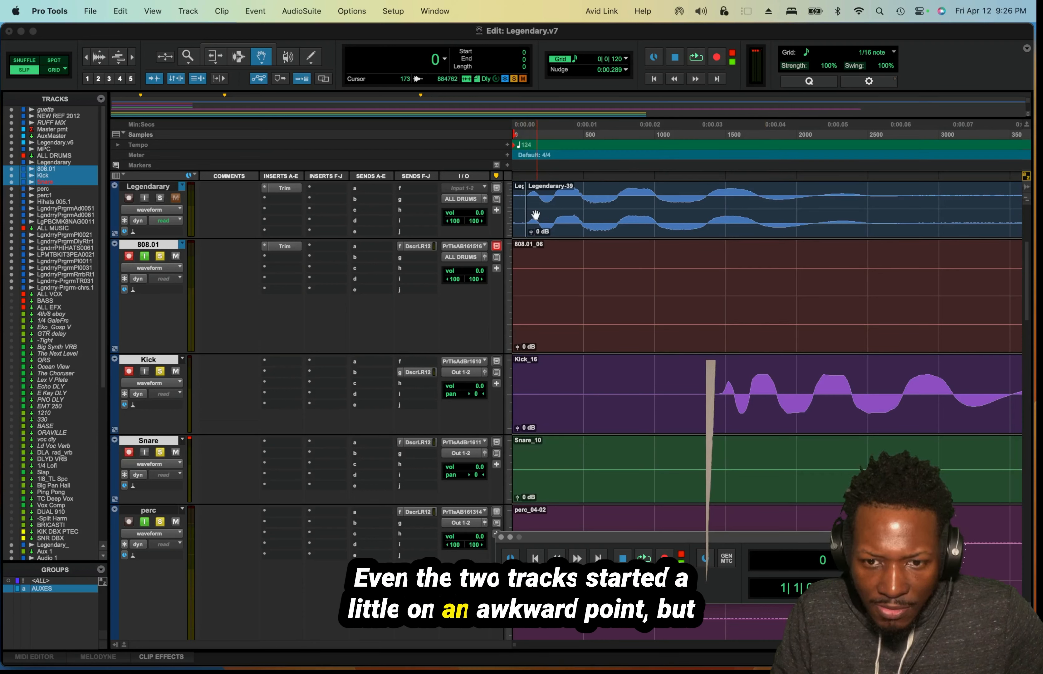
key(r)
key(r)
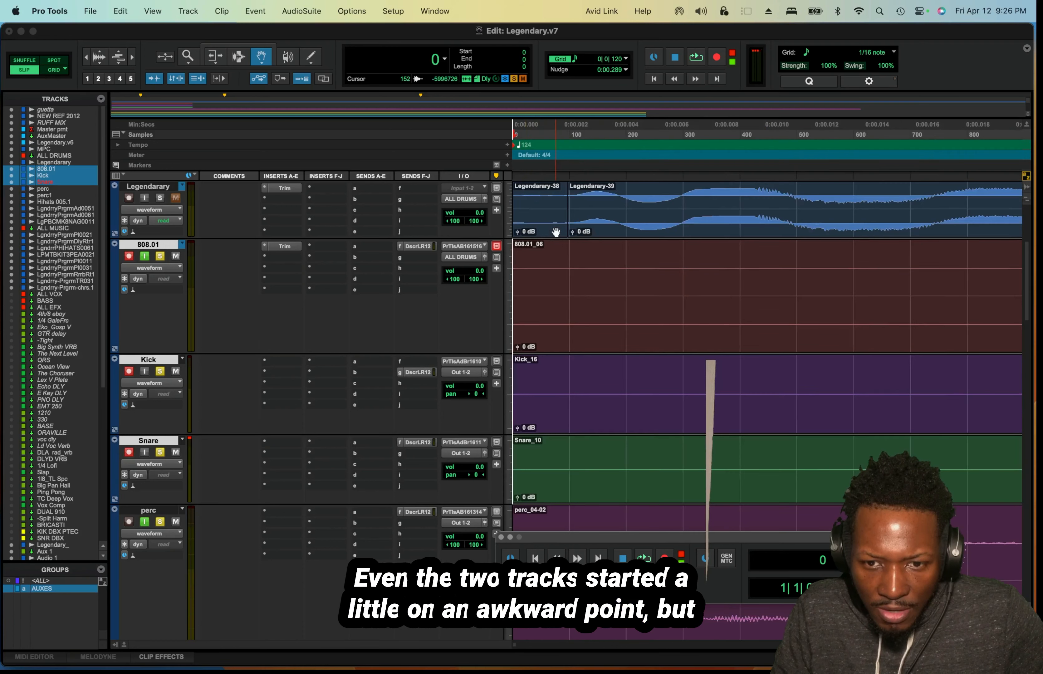
key(t)
key(t)
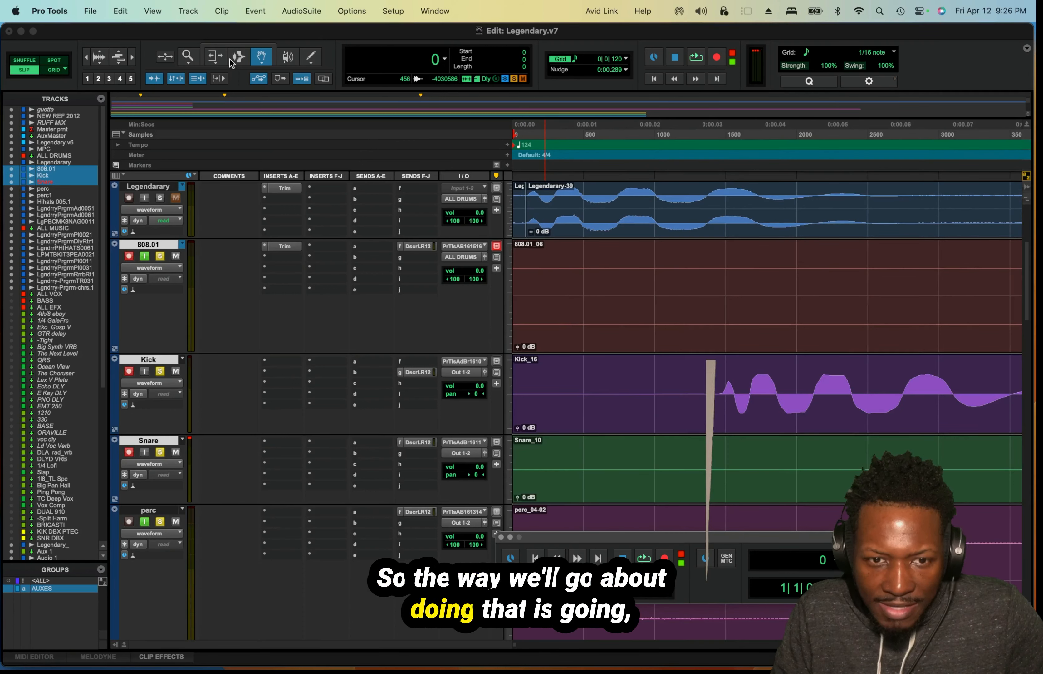
With the Selector, select the Kick track's gap from its first transient back to the Legendarary-39 start, about 1387 samples.
click(238, 56)
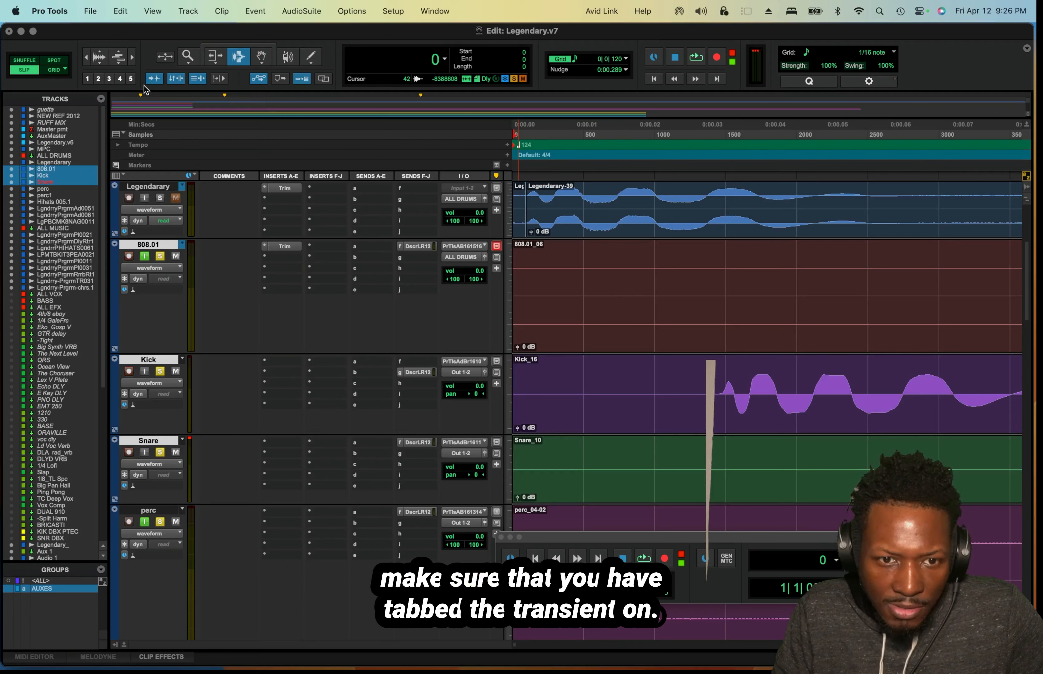
click(563, 396)
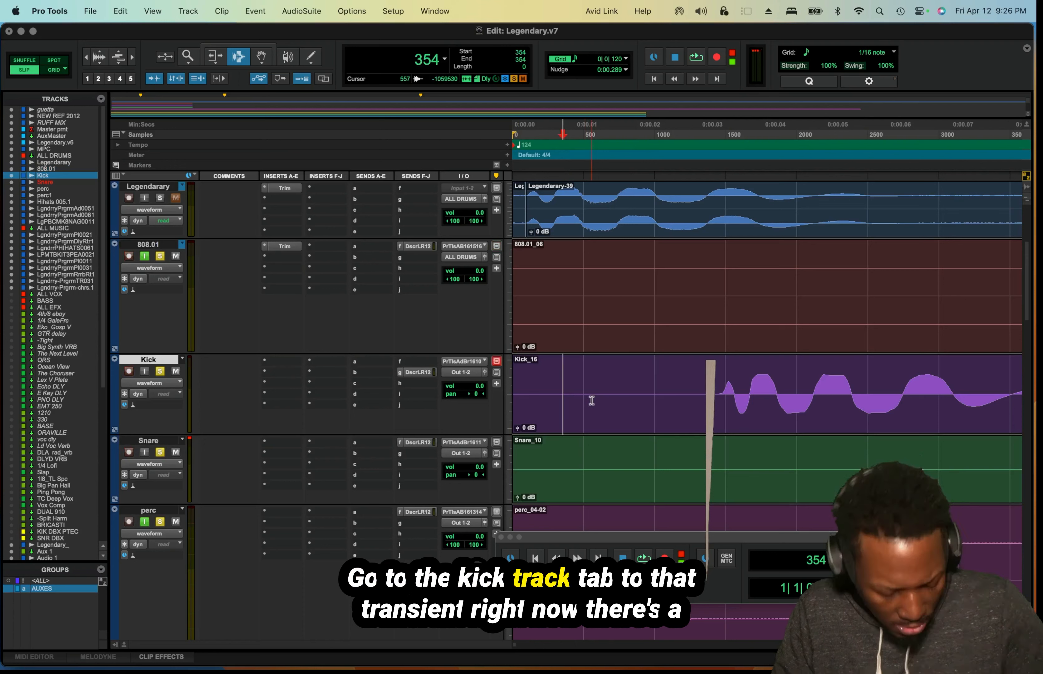
key(Tab)
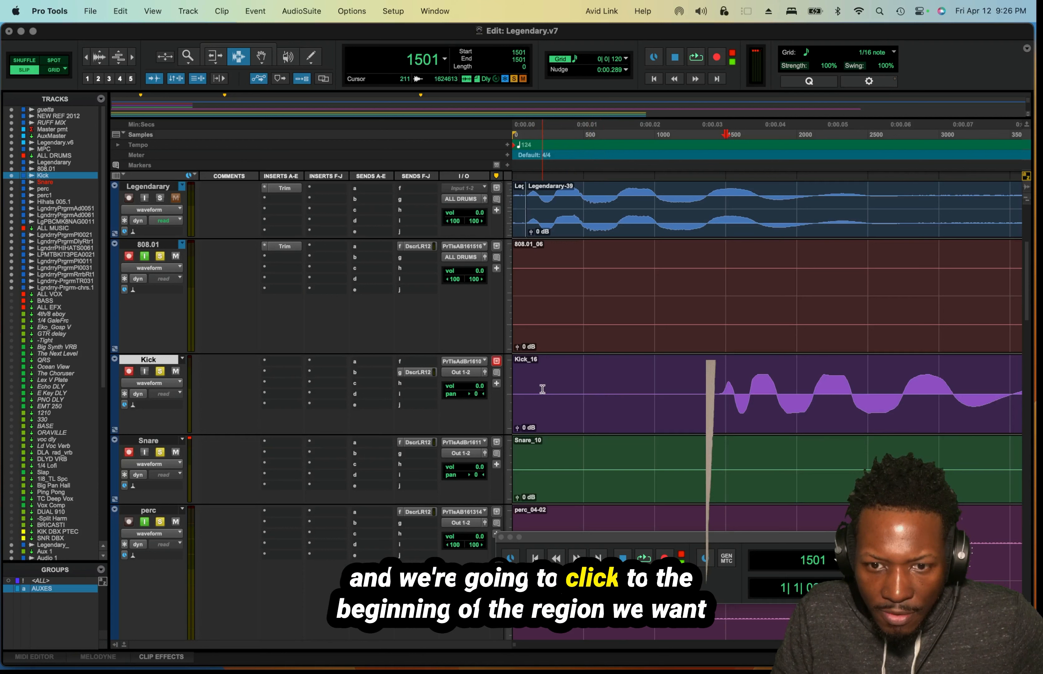
drag(542, 389, 527, 392)
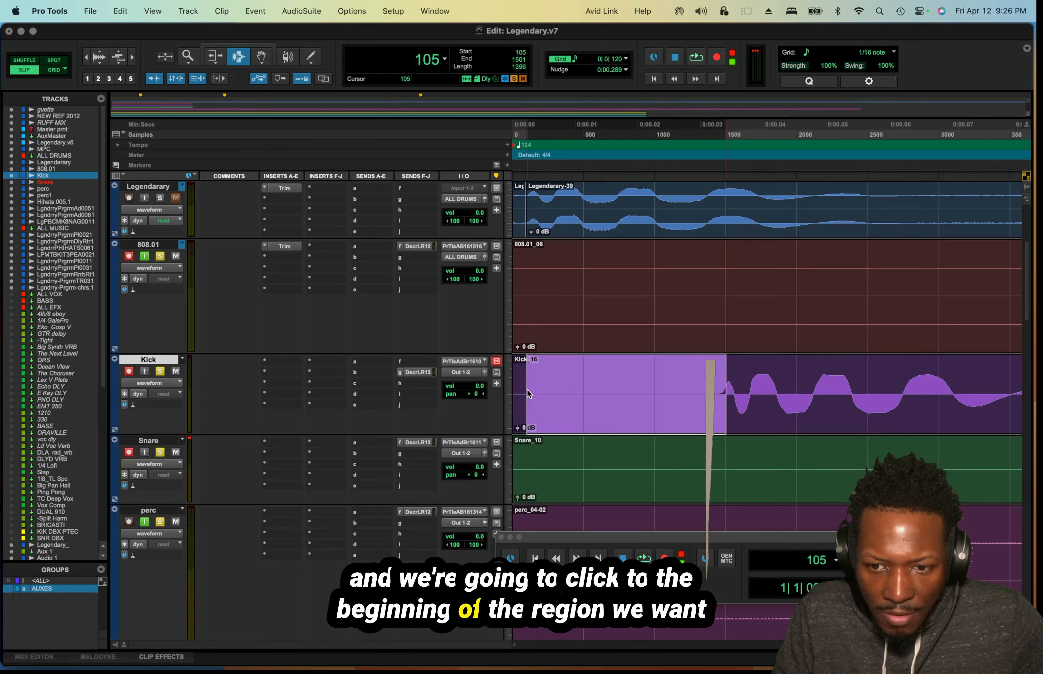
drag(527, 389, 528, 390)
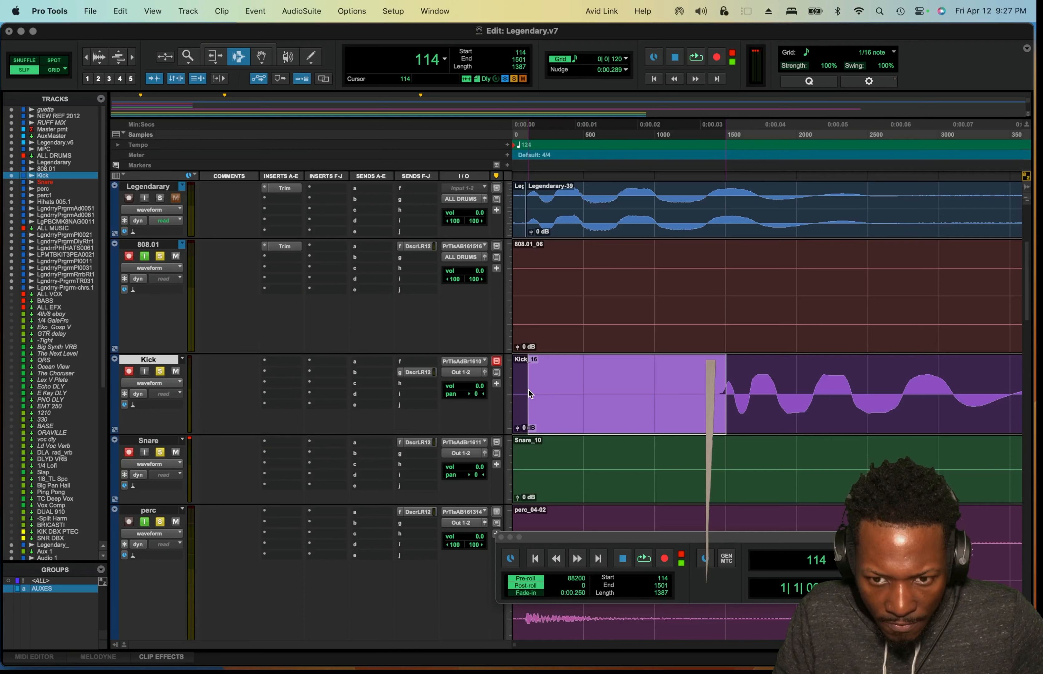
Adjust the start of the Kick gap selection to the Legendarary-39 clip start, about 1404 samples long, keeping the main counter in Samples.
drag(528, 390, 529, 390)
key(t)
key(t)
key(t)
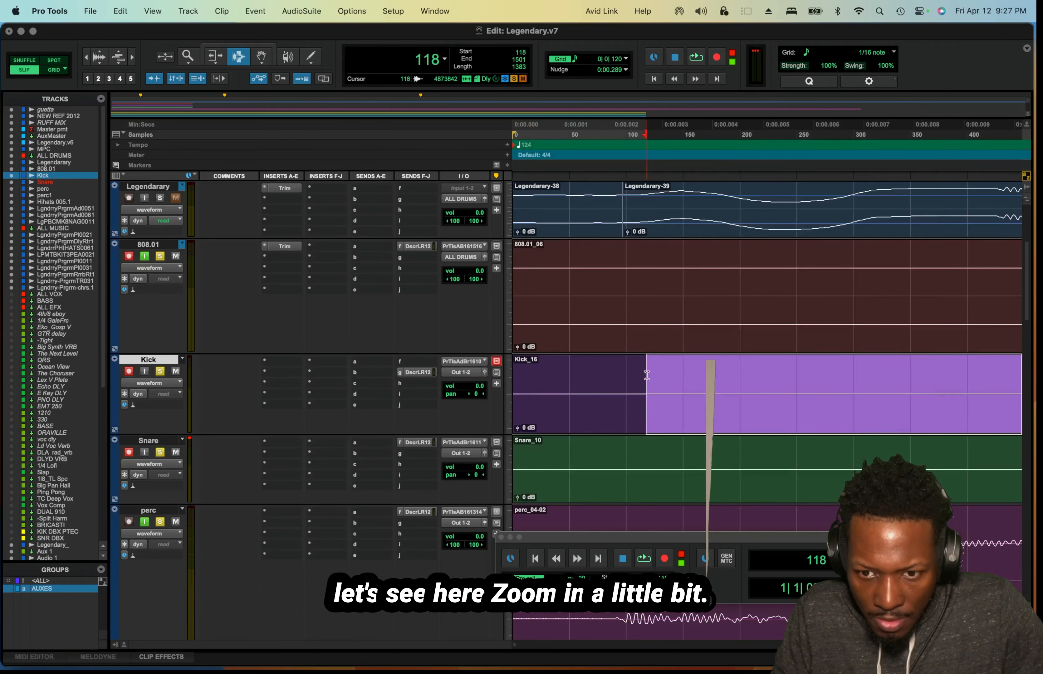
drag(628, 374, 622, 373)
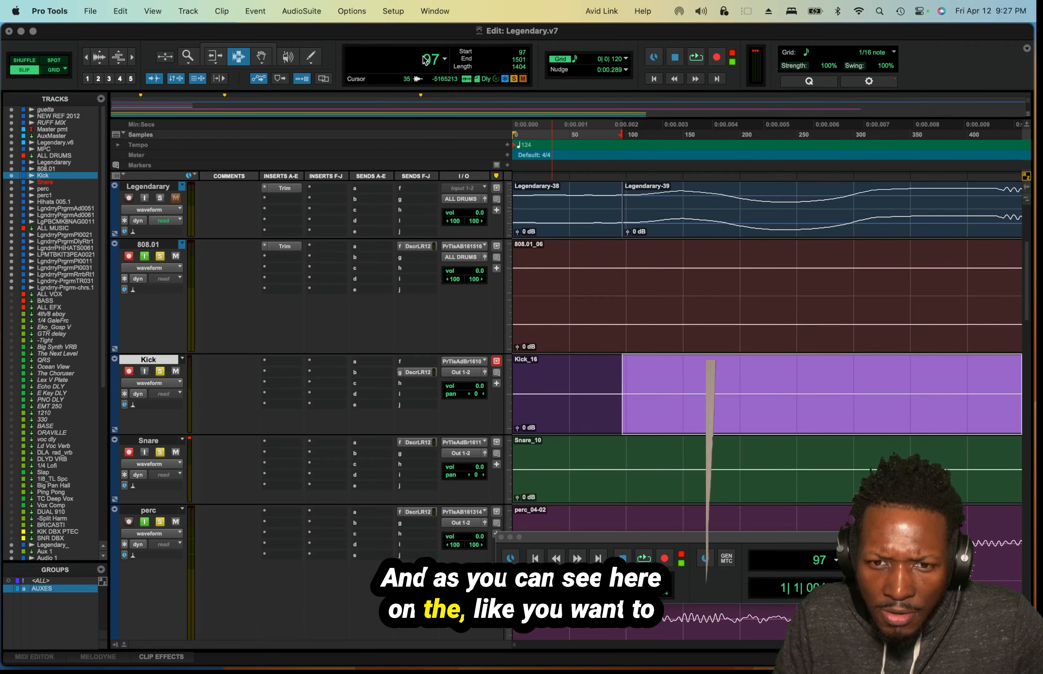
click(442, 62)
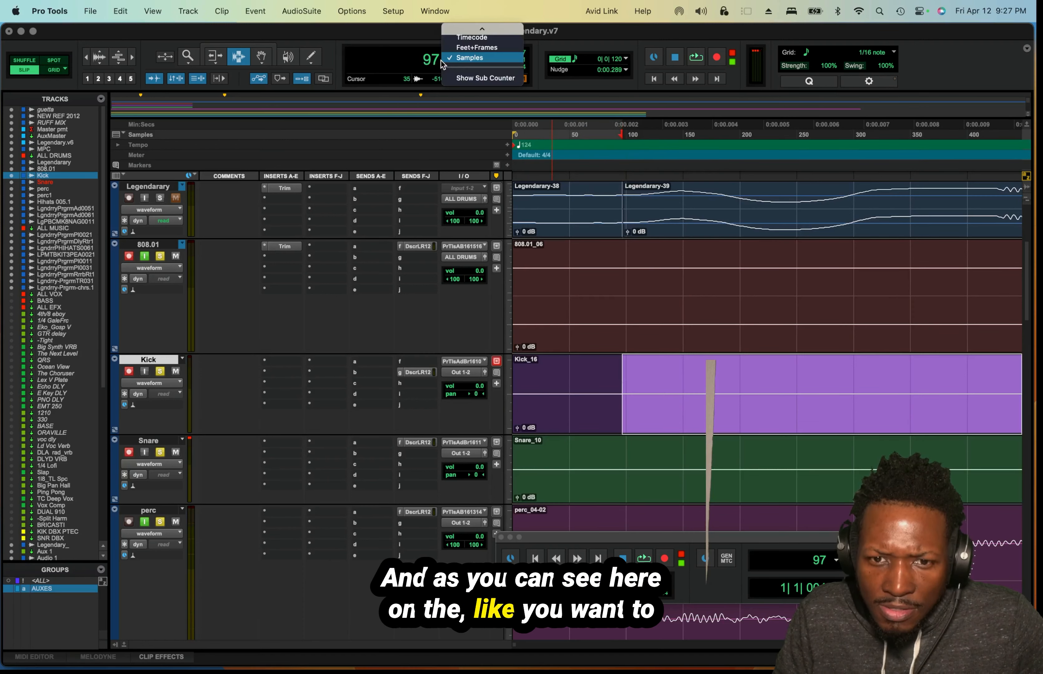
click(507, 61)
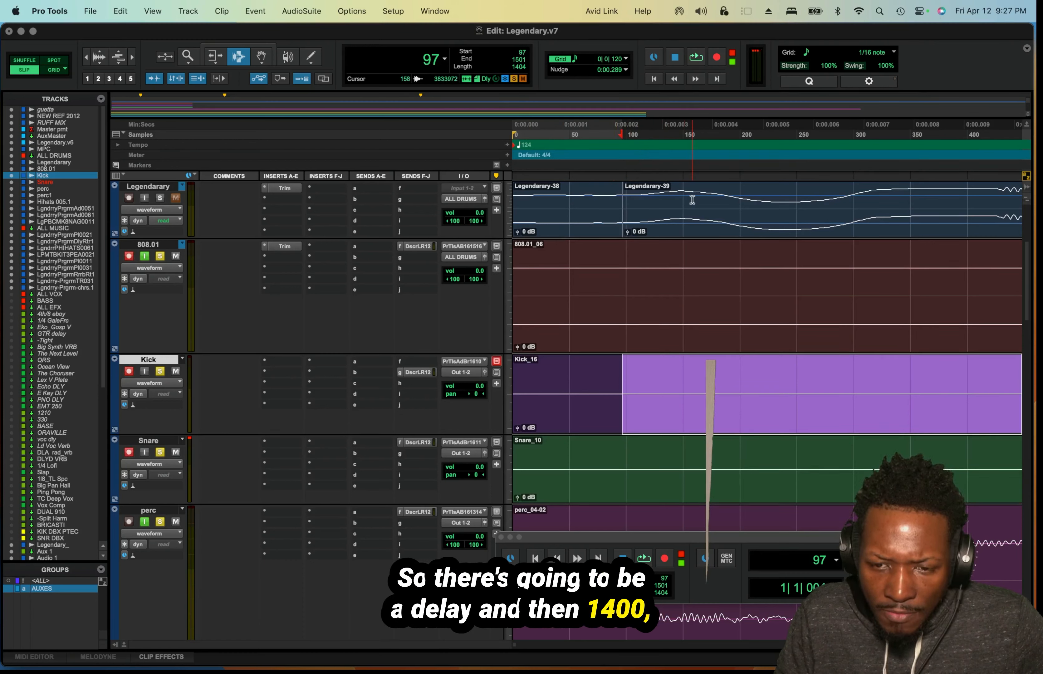
Extend the Kick selection from the first transient back to the session start, about 1501 samples, to measure the full delay.
drag(597, 398, 515, 386)
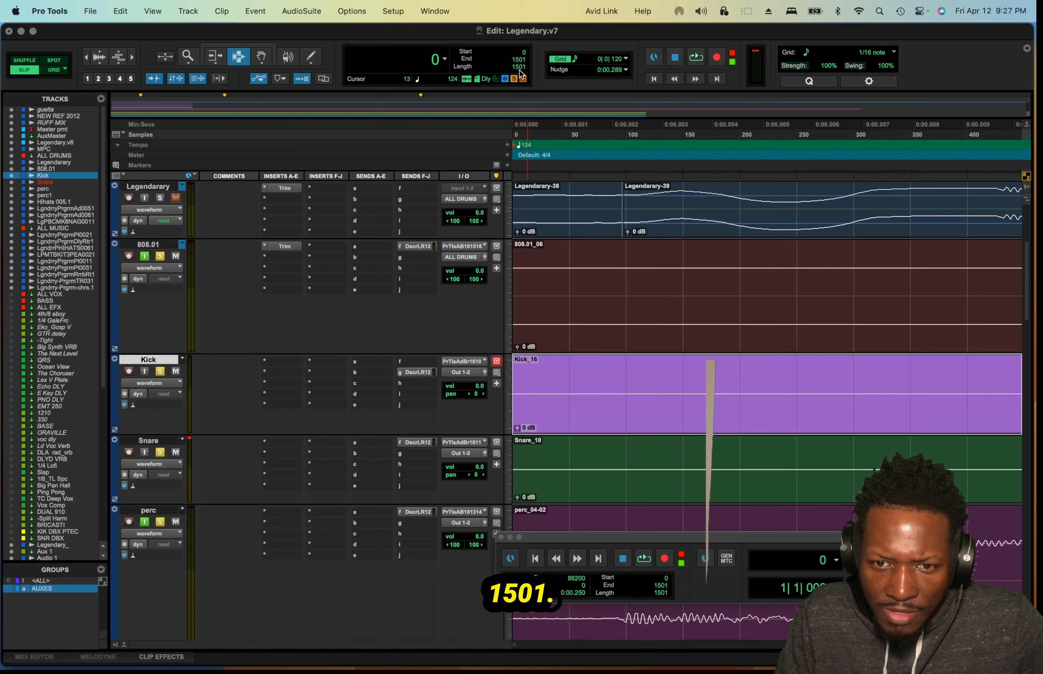
key(r)
key(r)
key(r)
key(r)
key(r)
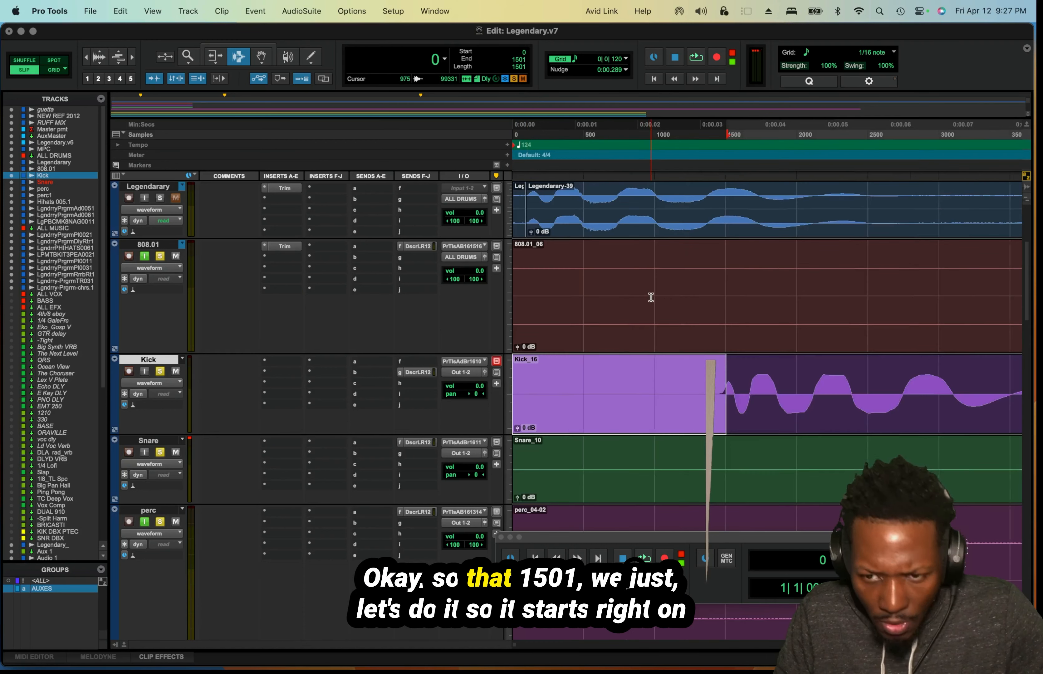
key(t)
key(t)
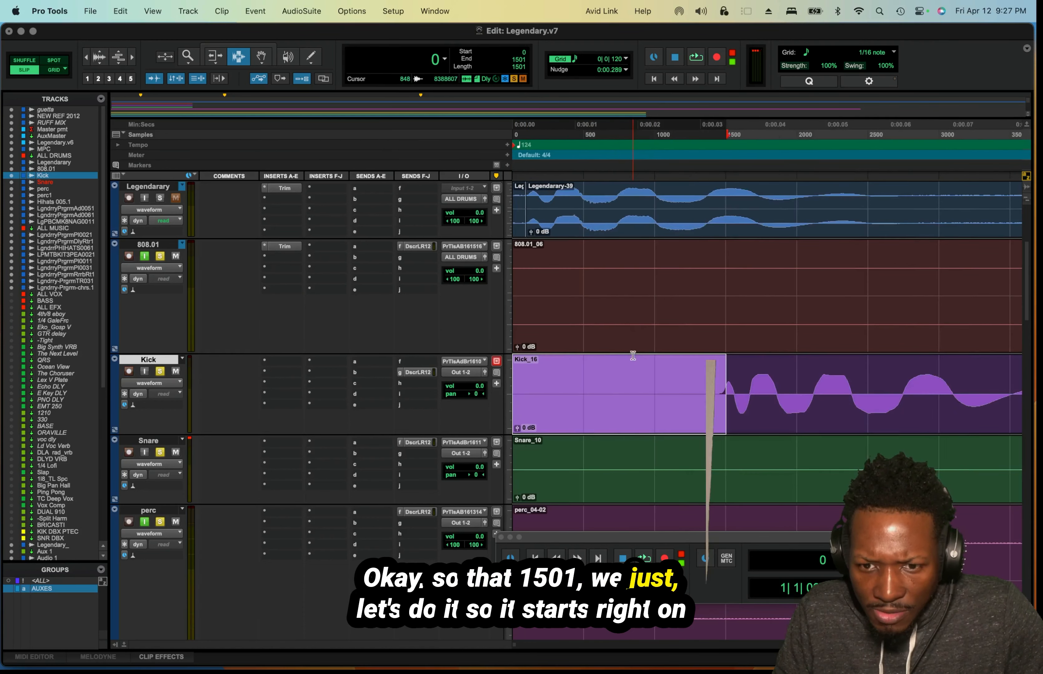
key(t)
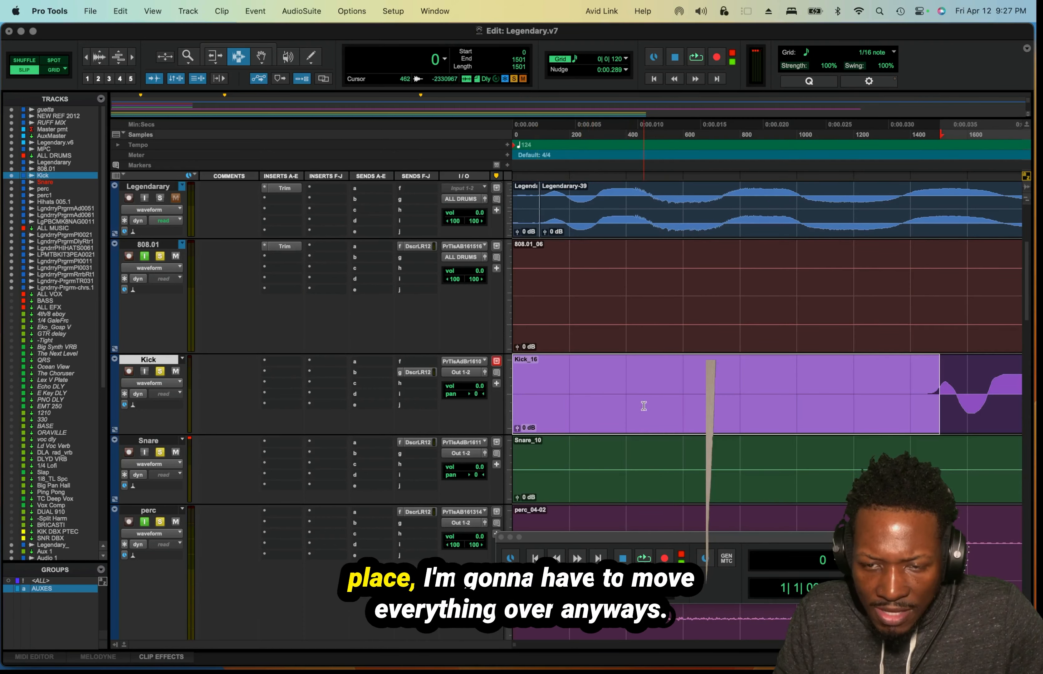
scroll(635, 383, down, 3)
scroll(634, 382, up, 4)
scroll(635, 377, up, 1)
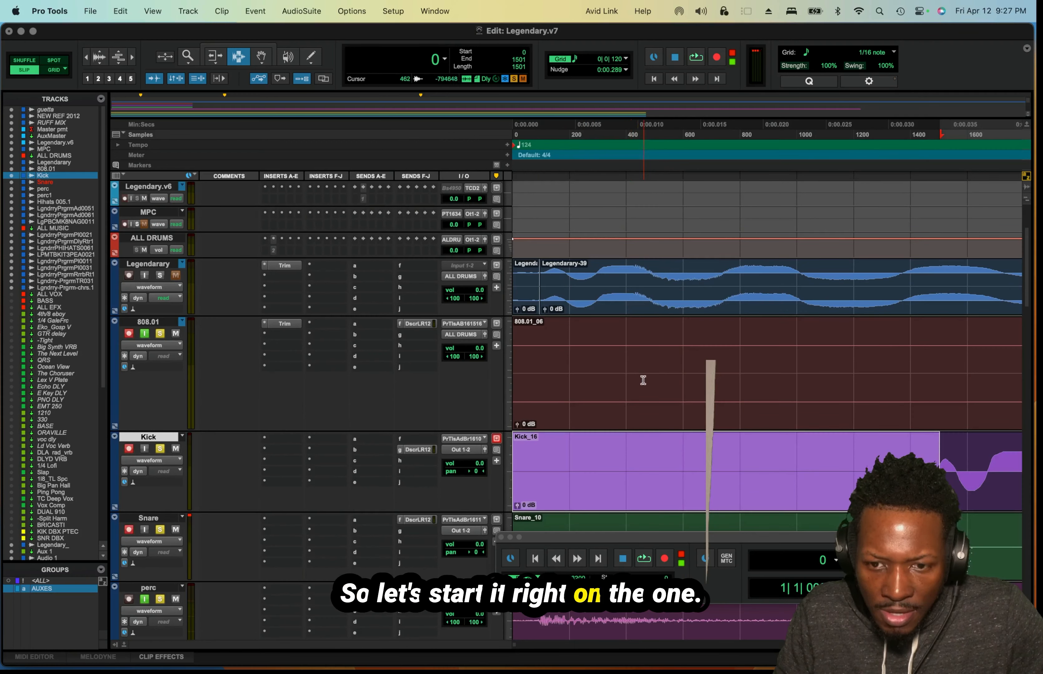
Copy the selection length and set the MIDI Beat Clock offset of IAC Driver, Bus 1 to -1501 samples.
click(521, 67)
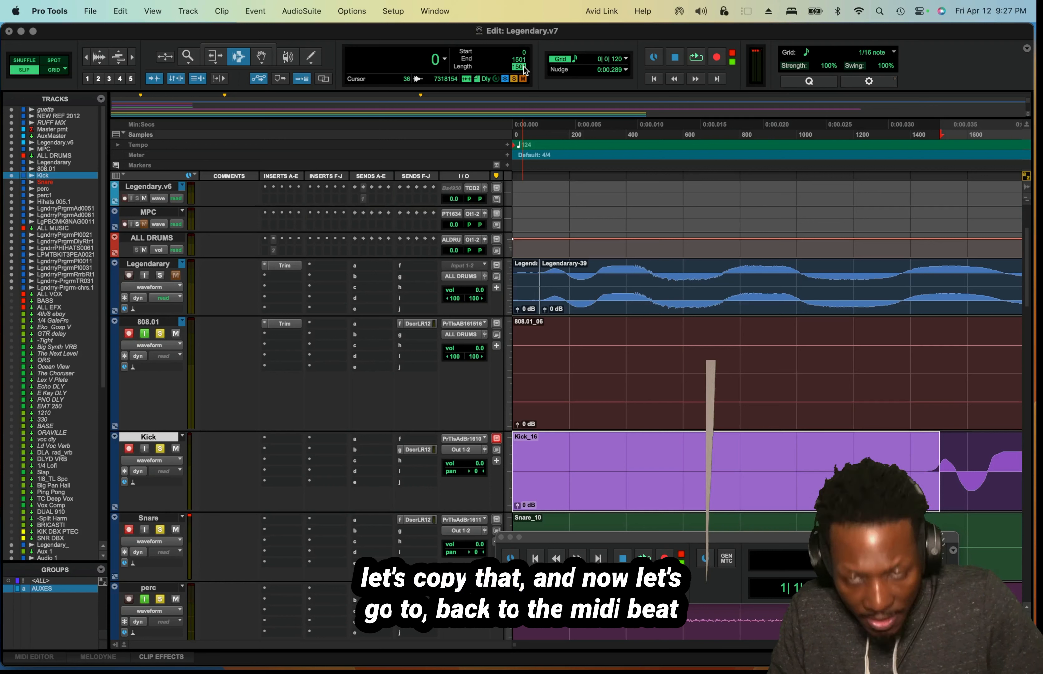
click(377, 12)
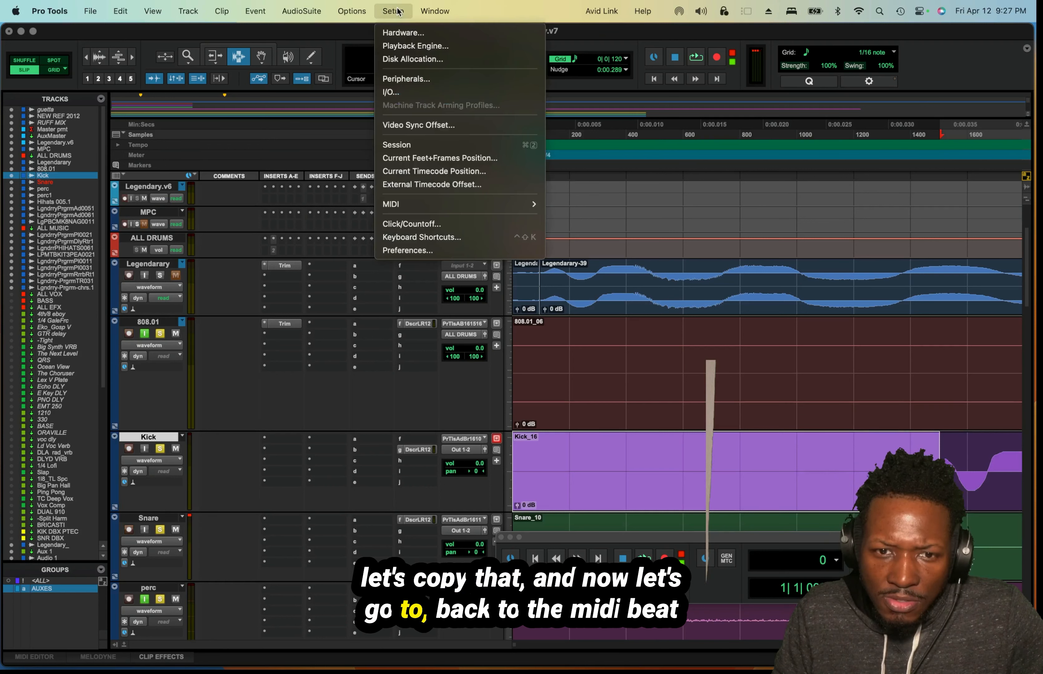
mouse_move(505, 210)
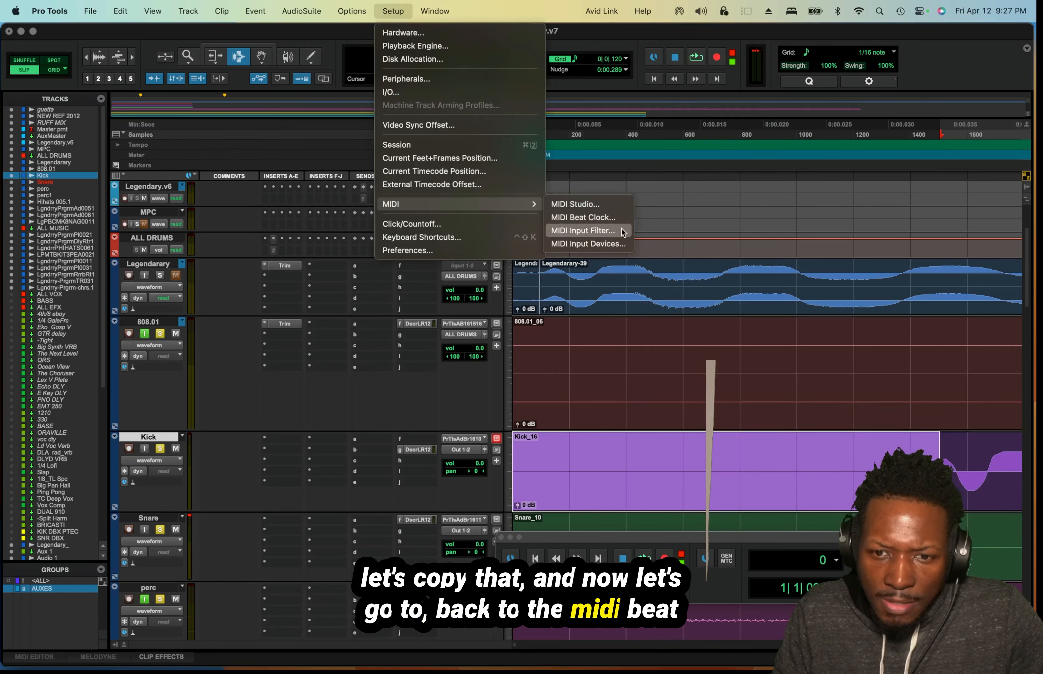
click(582, 217)
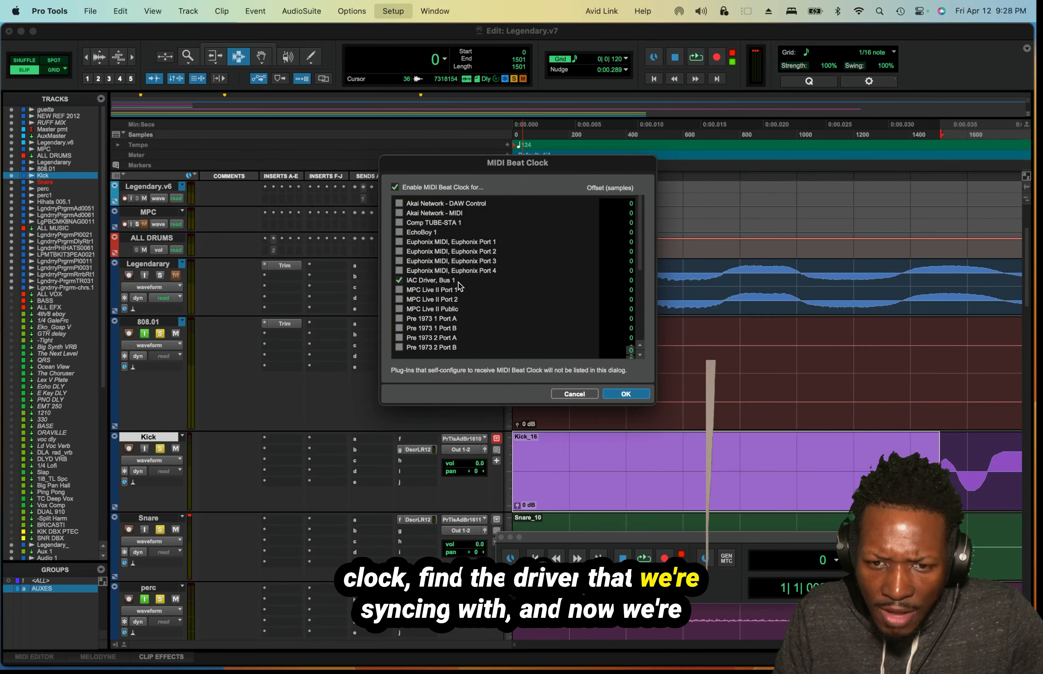
click(634, 282)
text(-1501)
drag(623, 175, 649, 203)
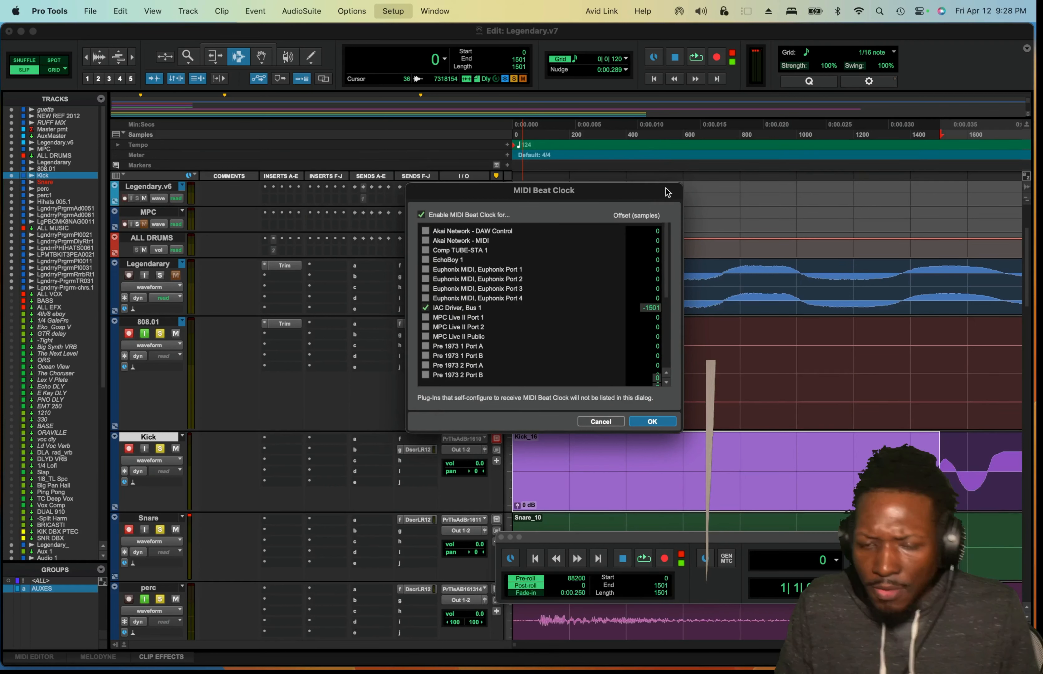
click(612, 407)
click(639, 422)
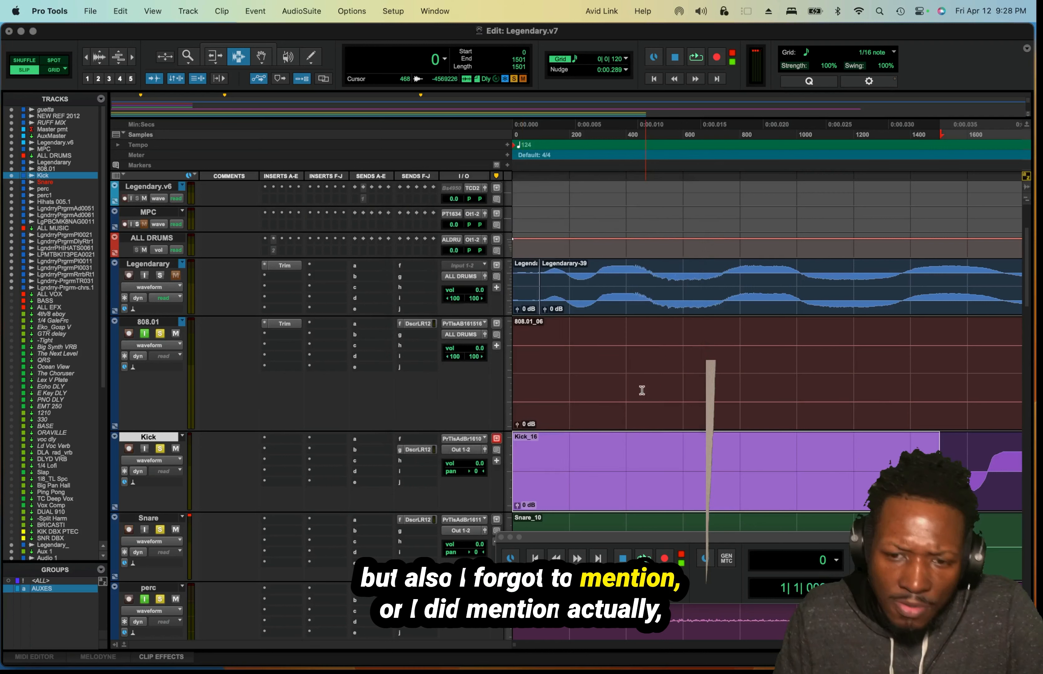
Check in Session Setup that the timecode rate is 30 fps drop, keeping that option.
click(393, 11)
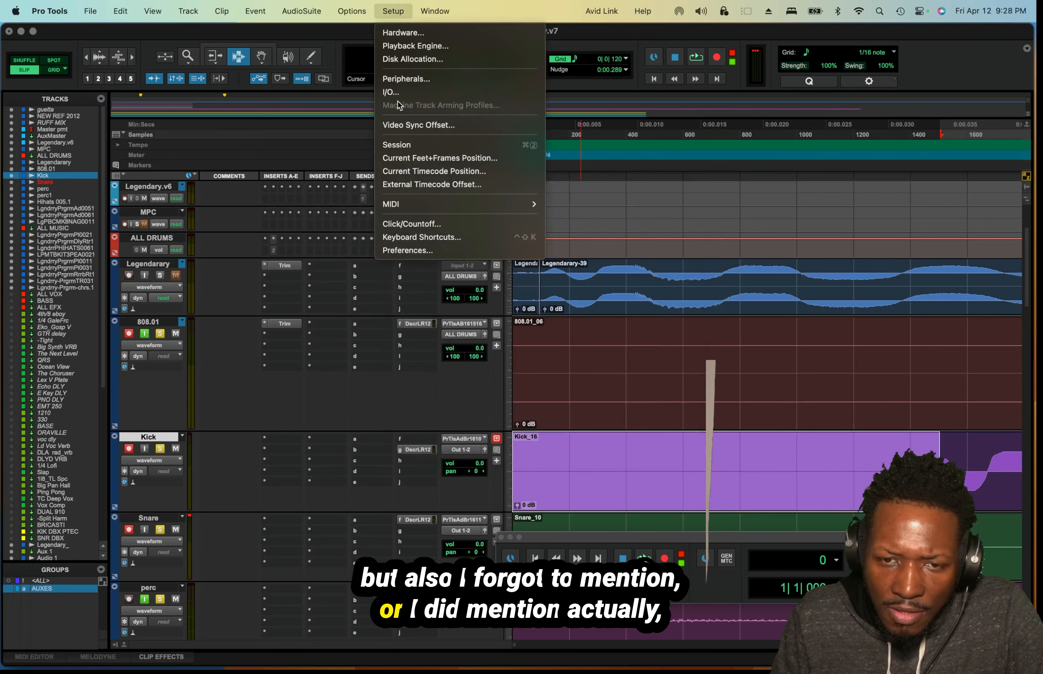
click(439, 145)
drag(493, 226, 345, 153)
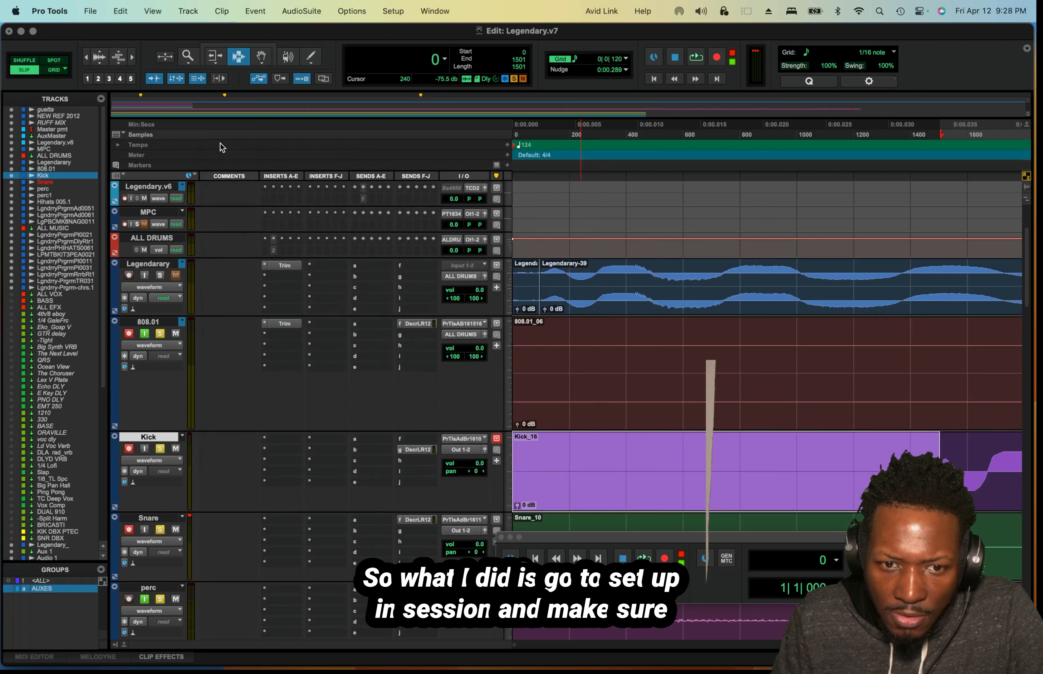
click(215, 148)
click(396, 13)
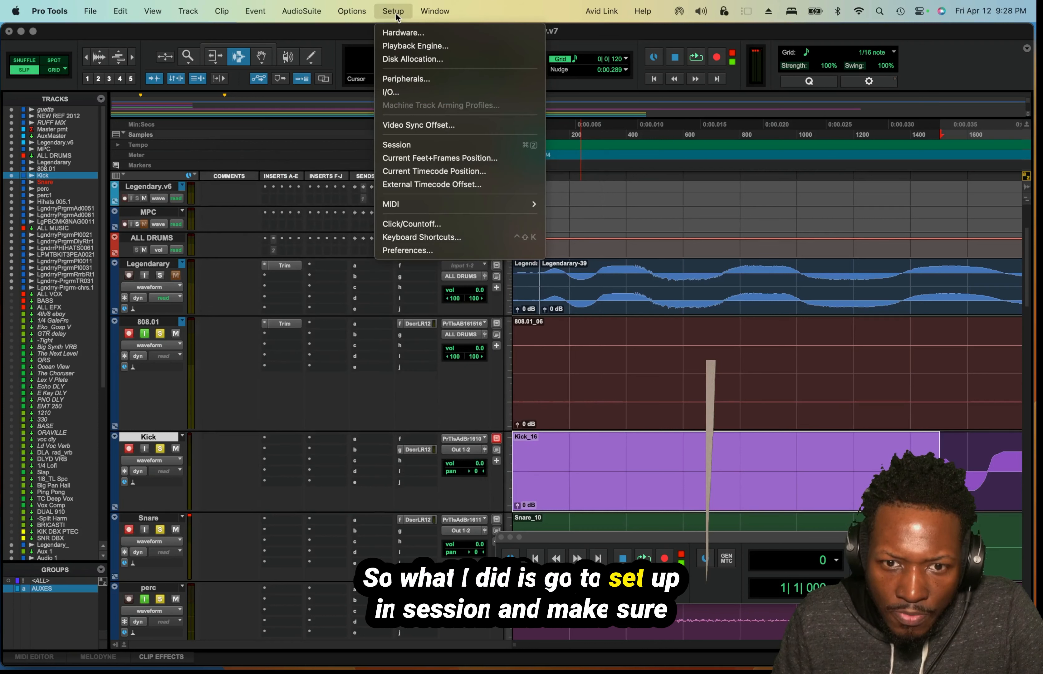
click(404, 144)
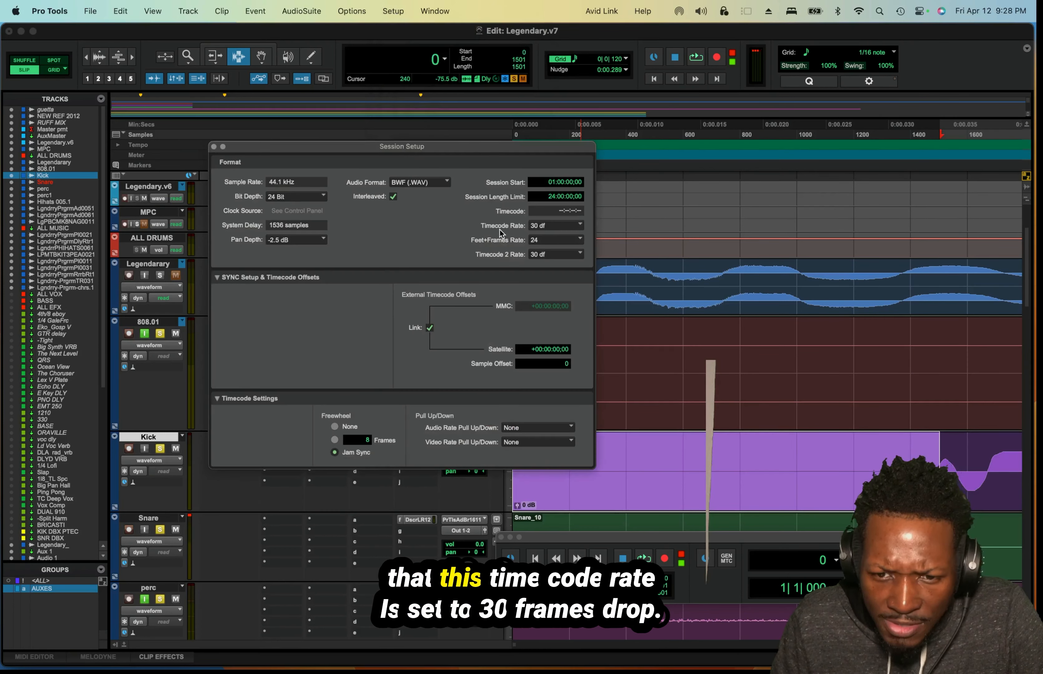
click(583, 224)
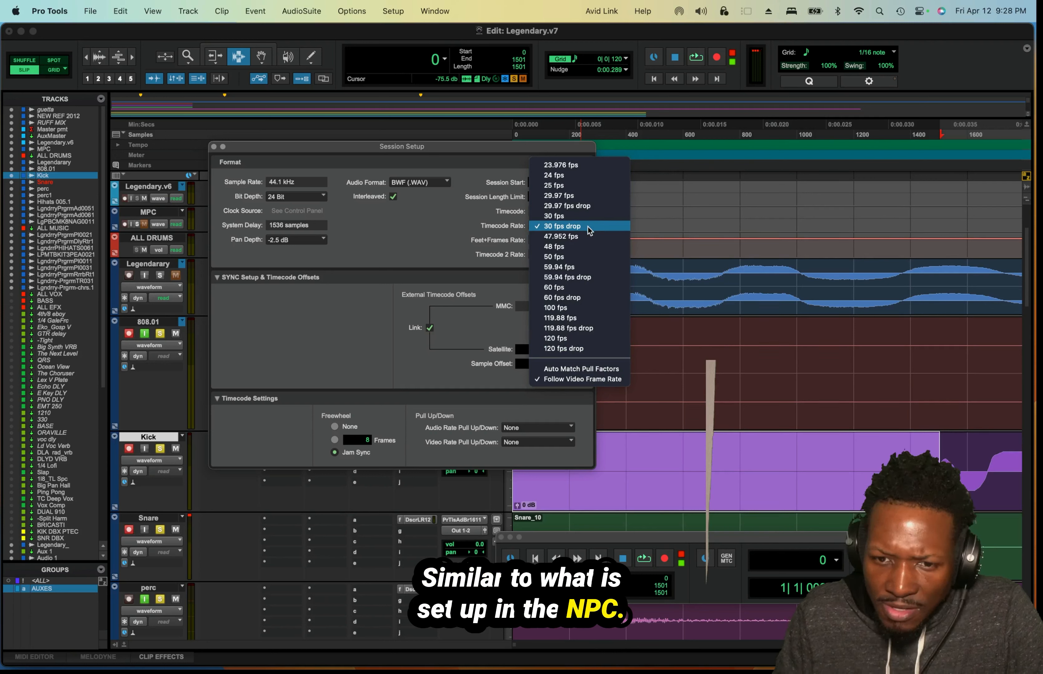
click(588, 226)
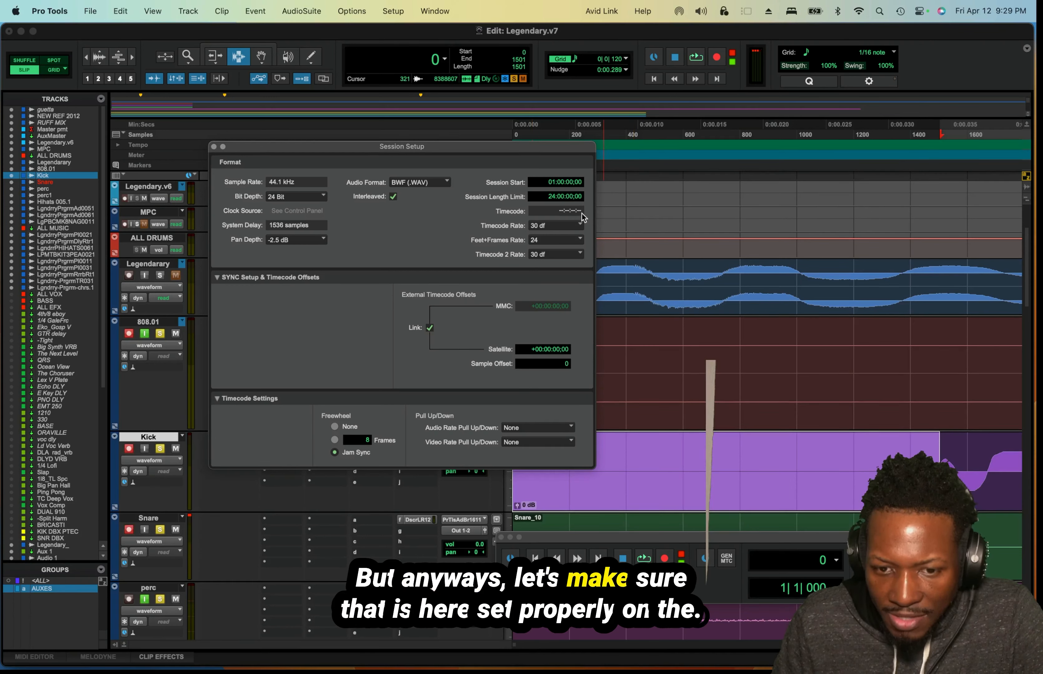
click(214, 147)
Check in the MIDI preferences that external-device delay compensation is enabled for MIDI Beat Clock and MIDI Timecode.
click(387, 9)
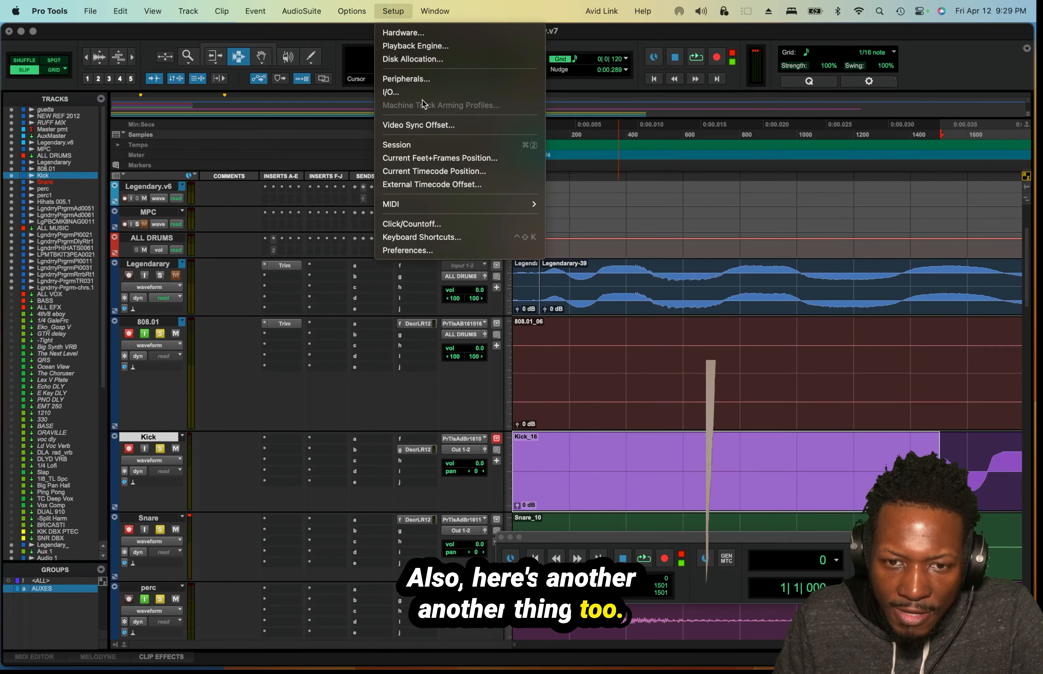
click(438, 250)
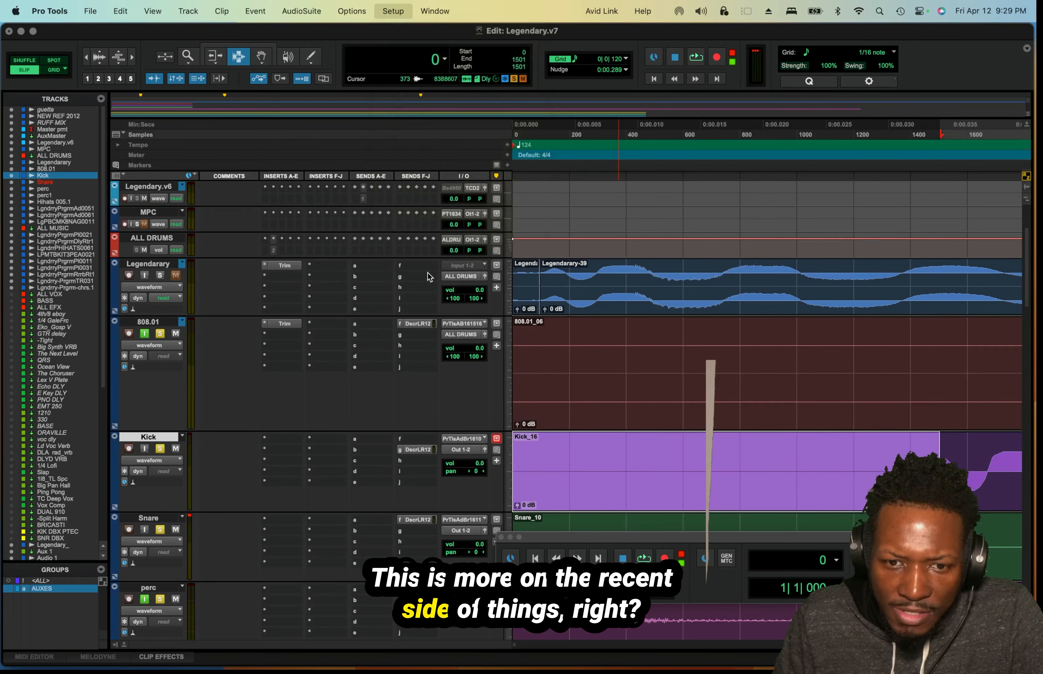
click(614, 91)
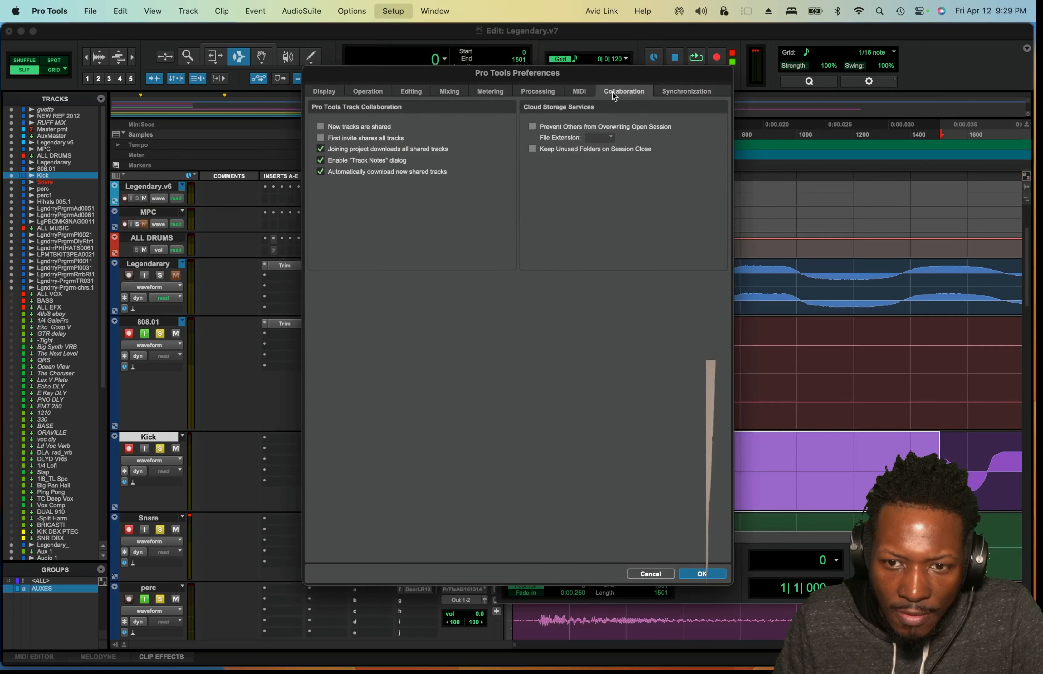
click(580, 94)
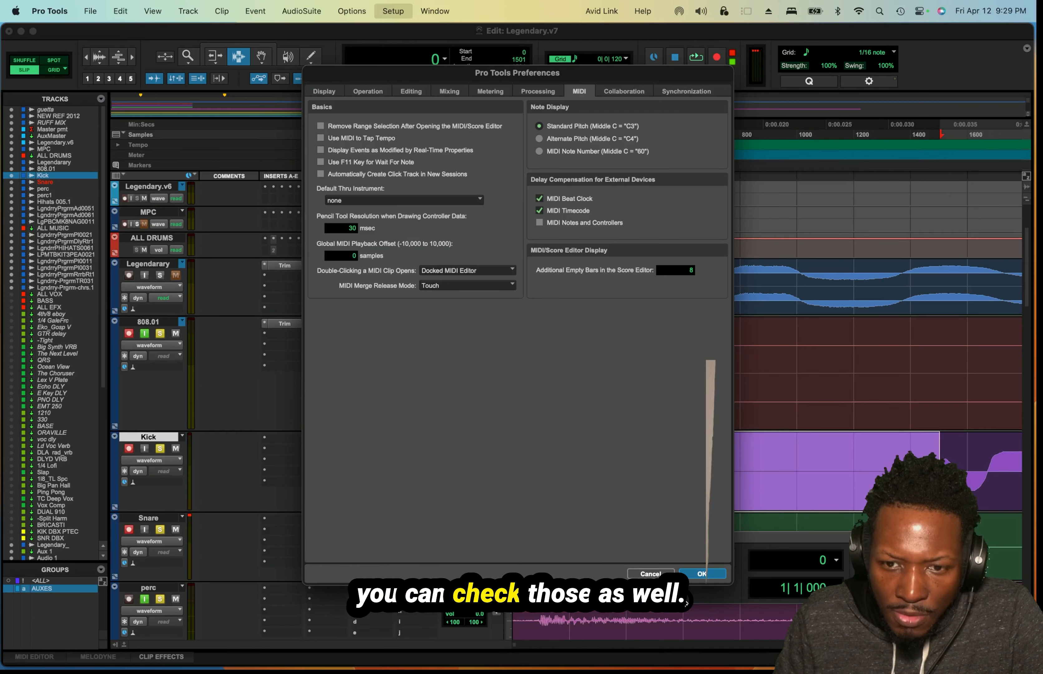
click(701, 572)
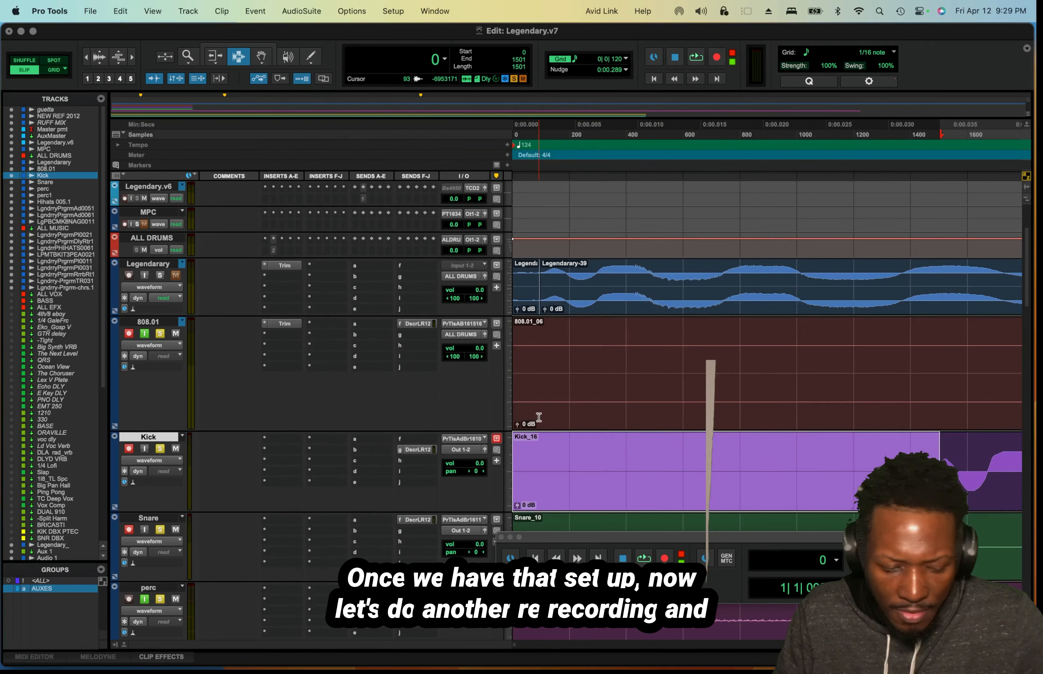
Examine the gap before the first hit of the existing Kick take against the Legendarary bounce.
key(r)
key(r)
key(r)
key(r)
key(r)
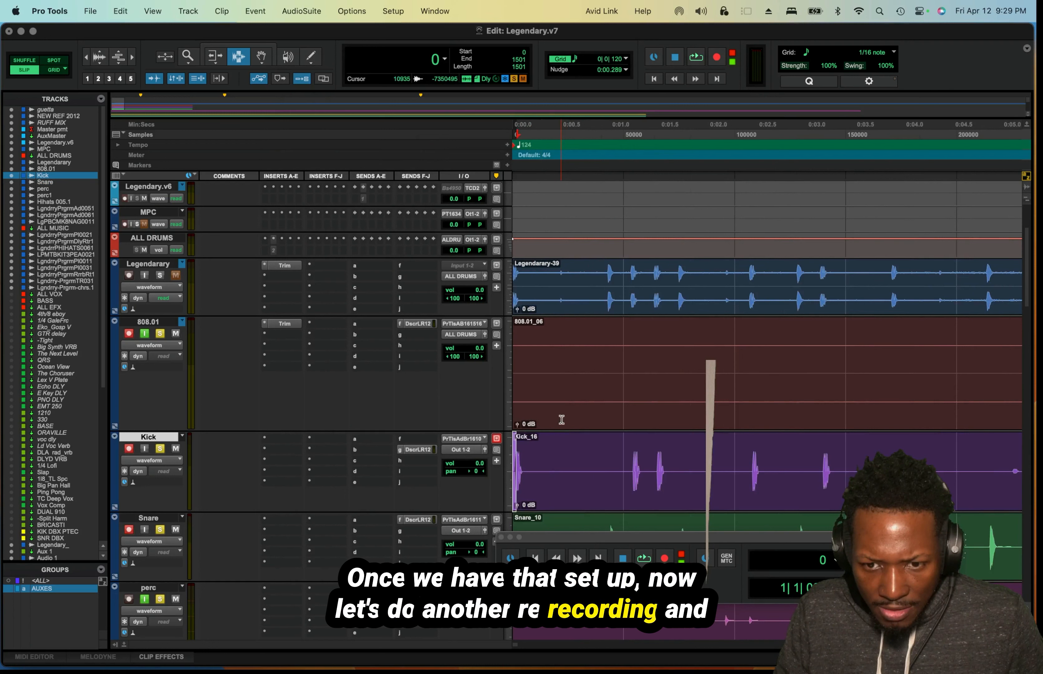
key(t)
key(t)
key(t)
key(t)
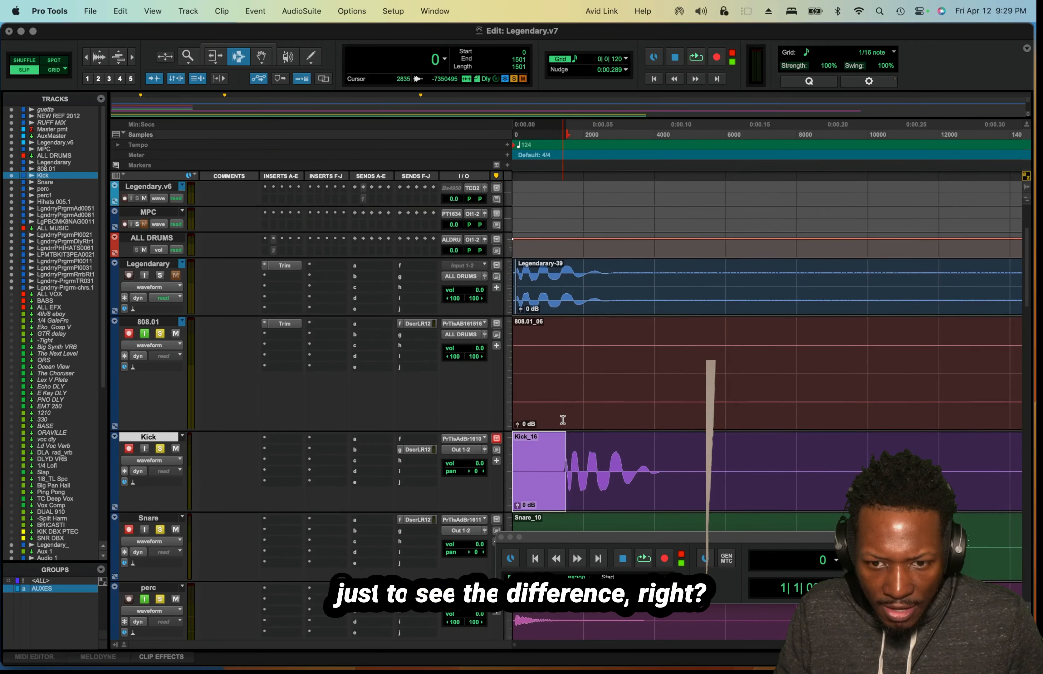
key(t)
key(t)
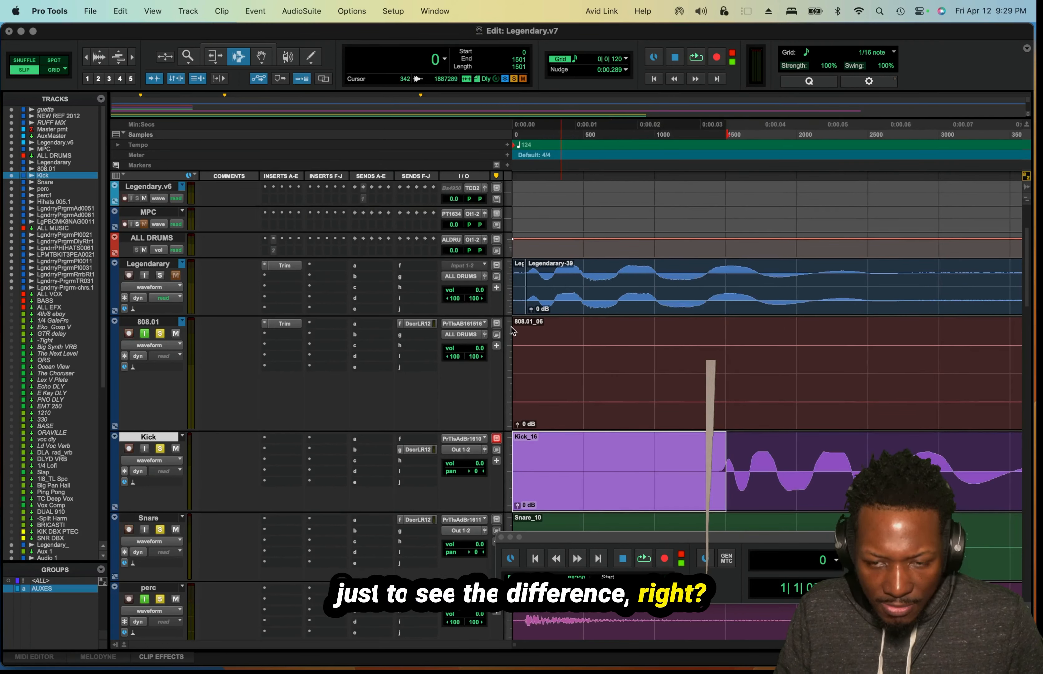
Return to the session start, record another take of the armed 808.01, Kick and Snare tracks, and stop it.
key(Return)
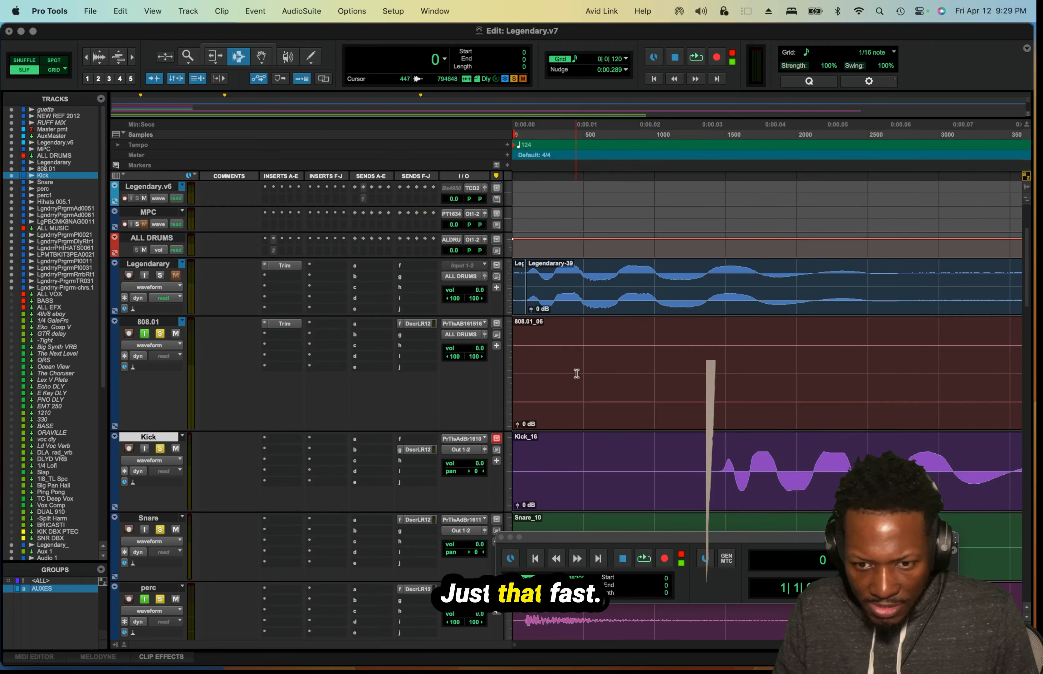
key(super+space)
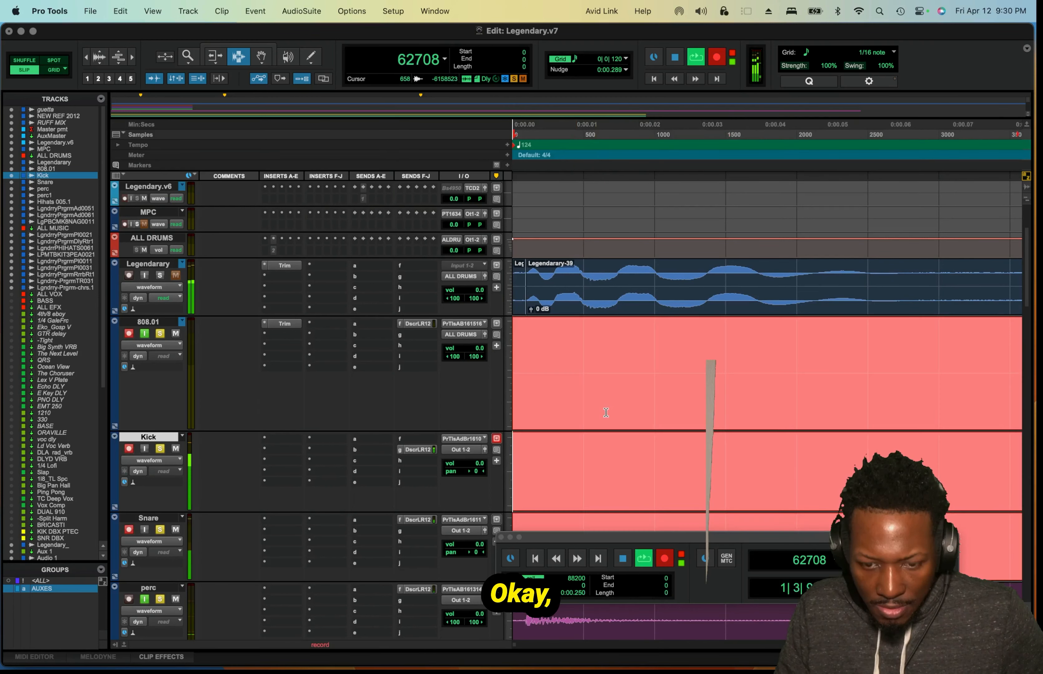
key(r)
key(r)
key(r)
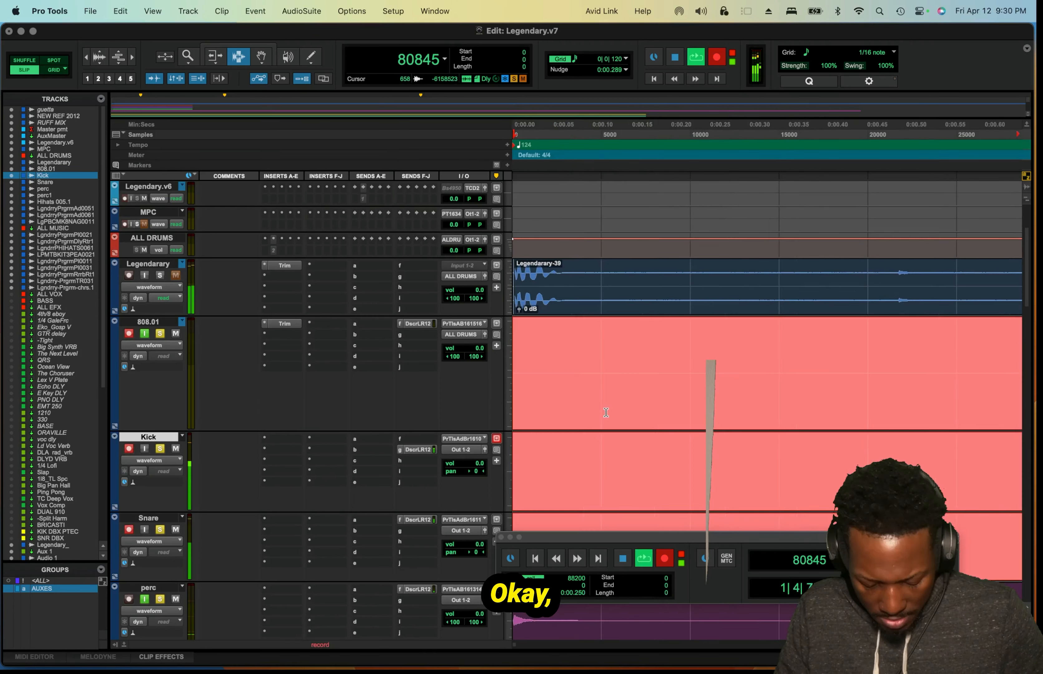
key(r)
key(space)
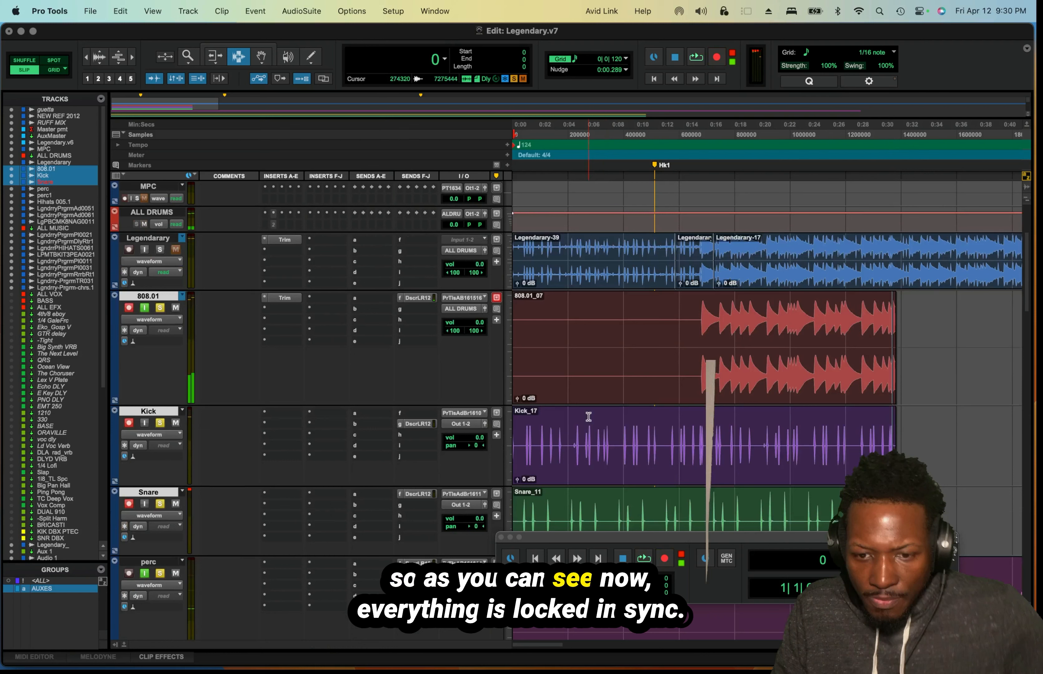
Examine at sample level how the first hit of the re-recorded Kick clip lines up with the session start and the Legendarary bounce.
scroll(607, 415, down, 1)
key(t)
key(t)
key(t)
key(t)
key(t)
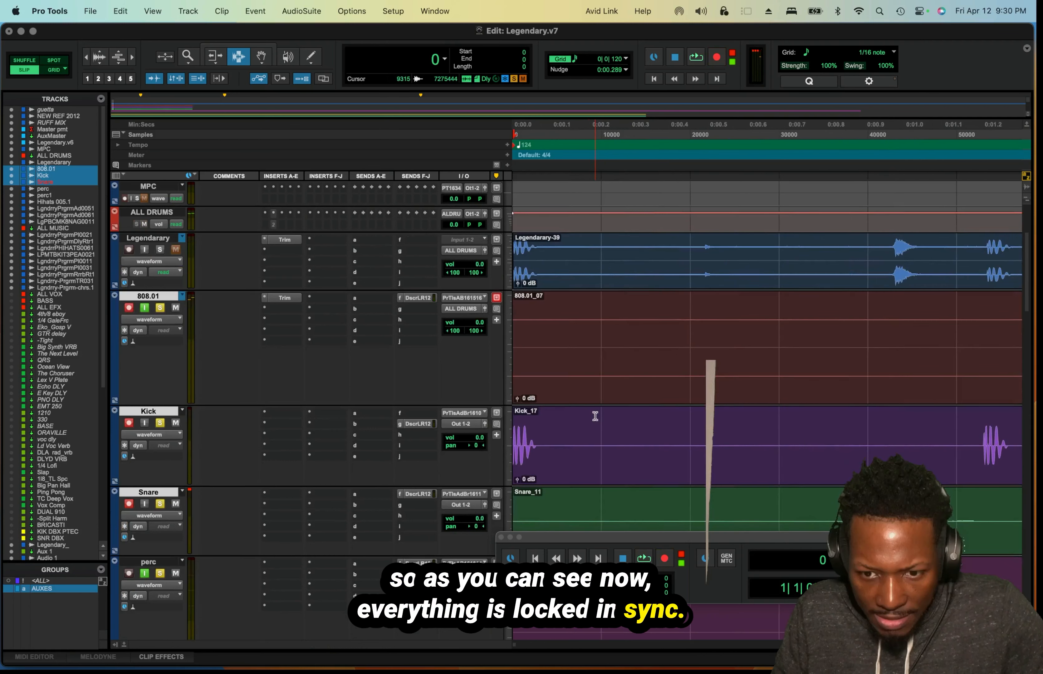
key(t)
key(t)
key(t)
key(t)
key(t)
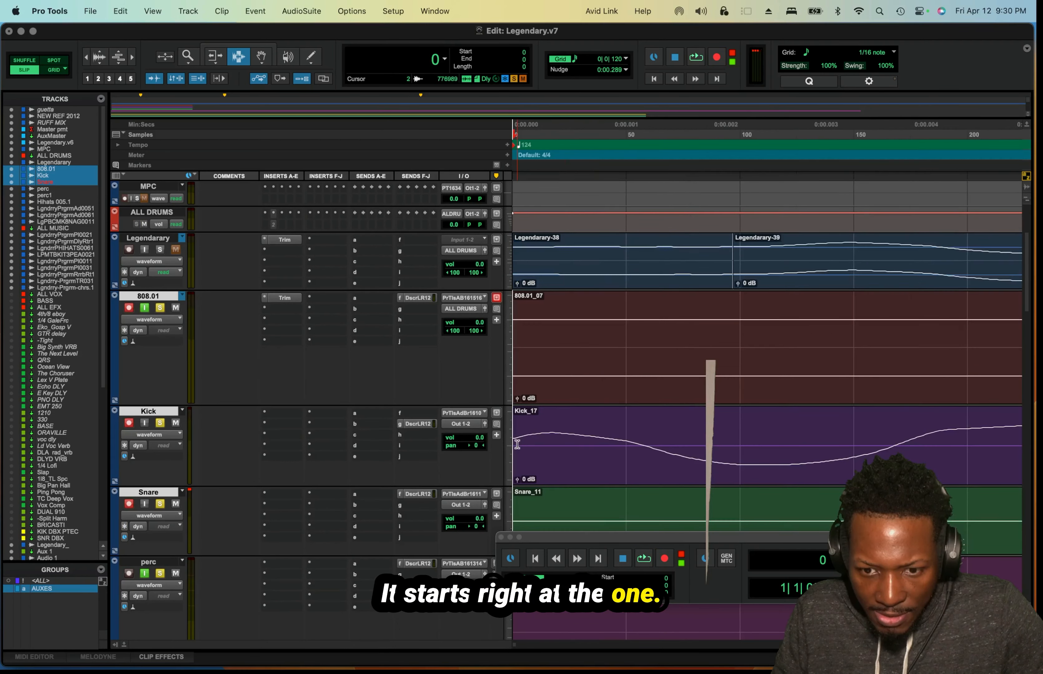
key(t)
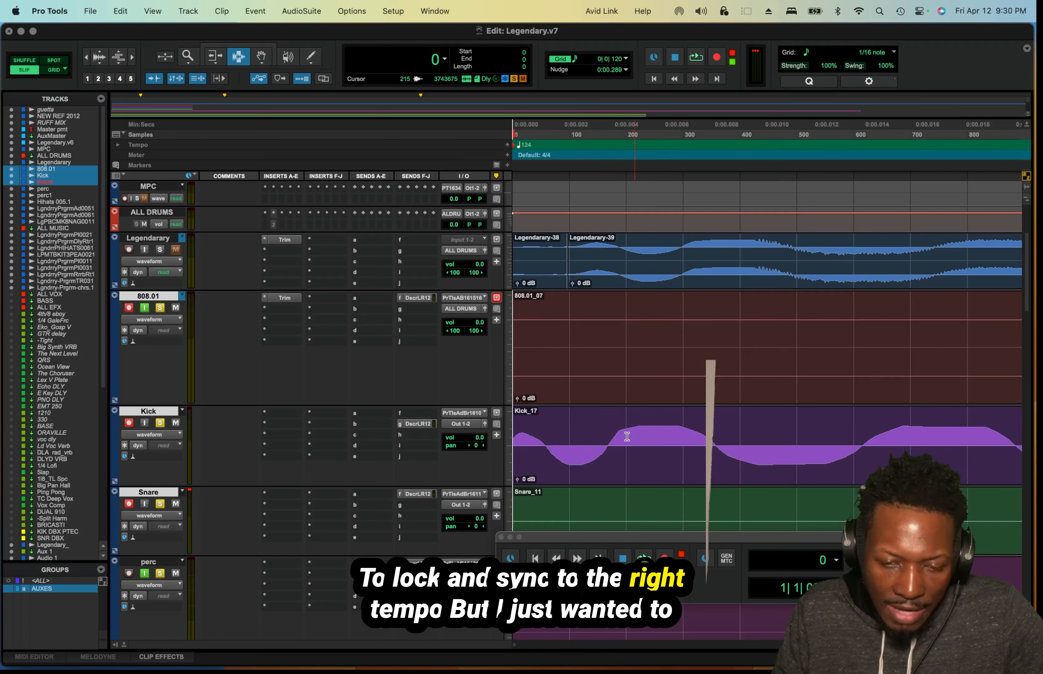
Review the full re-recorded 808.01, Kick and Snare clips beneath the Legendarary bounce.
key(r)
key(r)
key(r)
key(r)
key(r)
key(r)
key(r)
key(r)
key(r)
key(r)
key(r)
key(r)
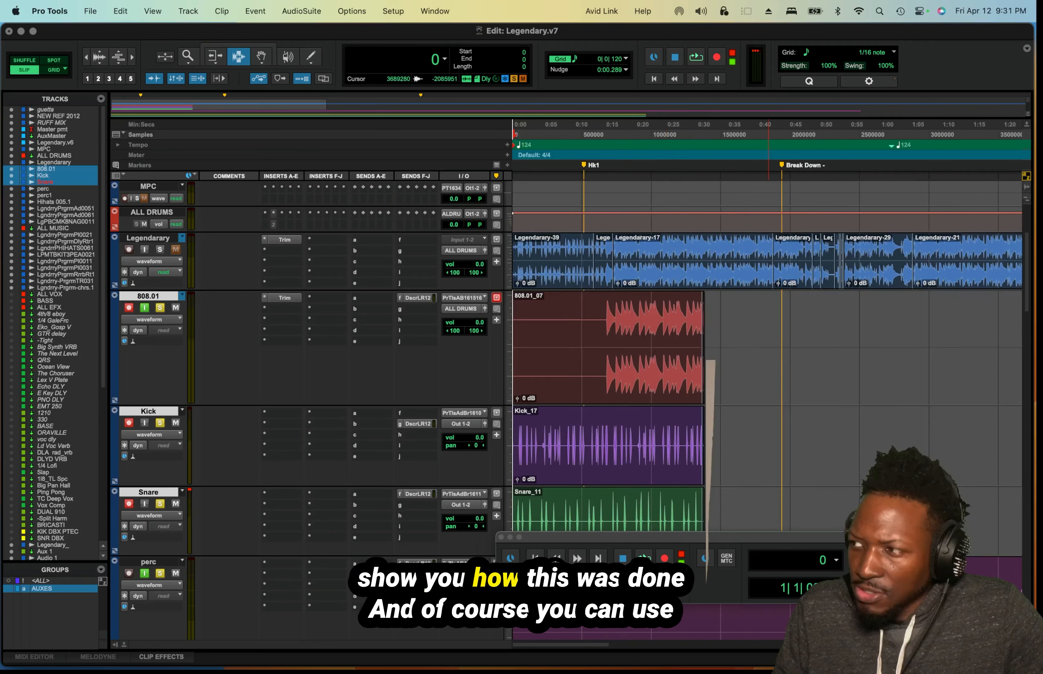
key(shift+r)
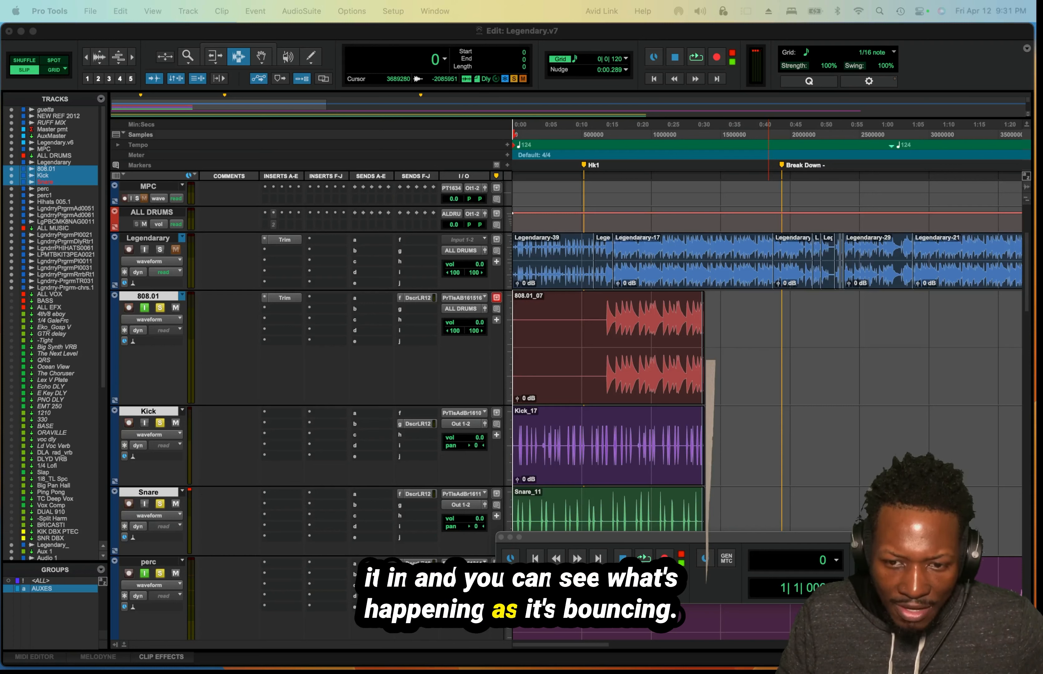
scroll(651, 368, down, 3)
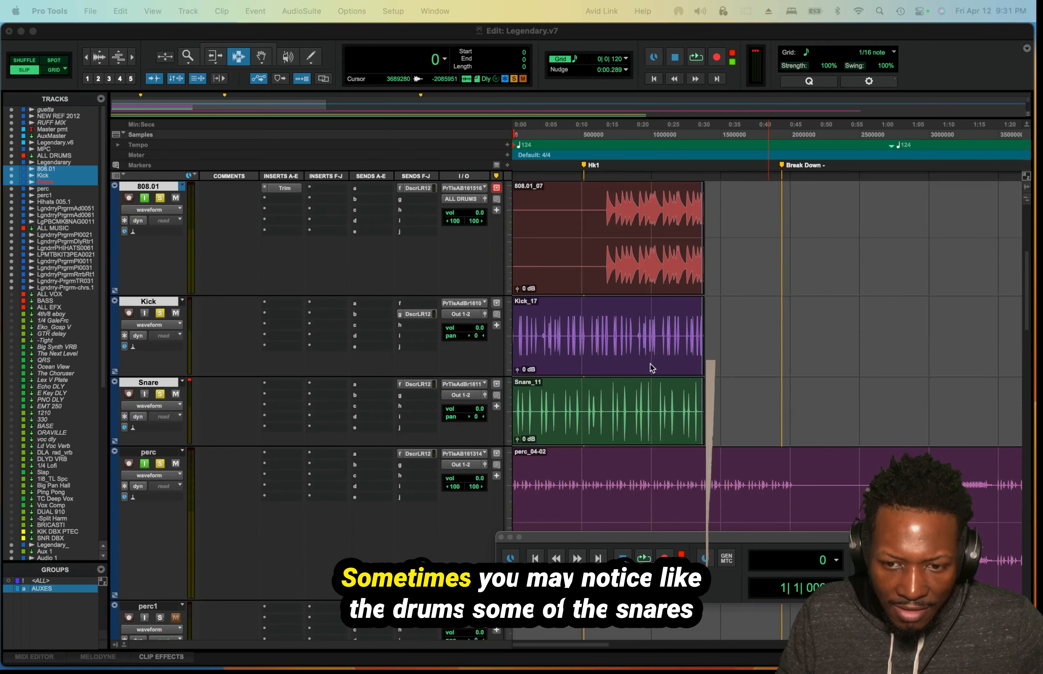